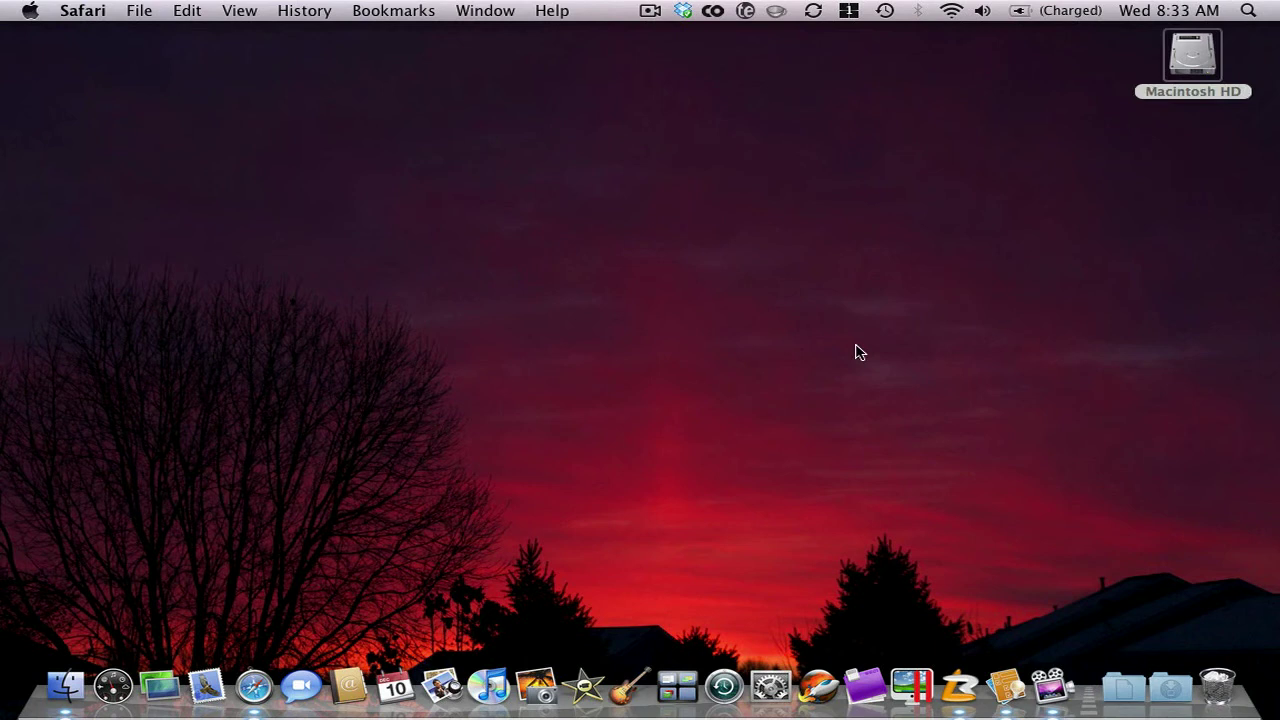
Step: Open Safari to the IM bookmark and start the Imagination Movers Theme Song video
left_click(266, 680)
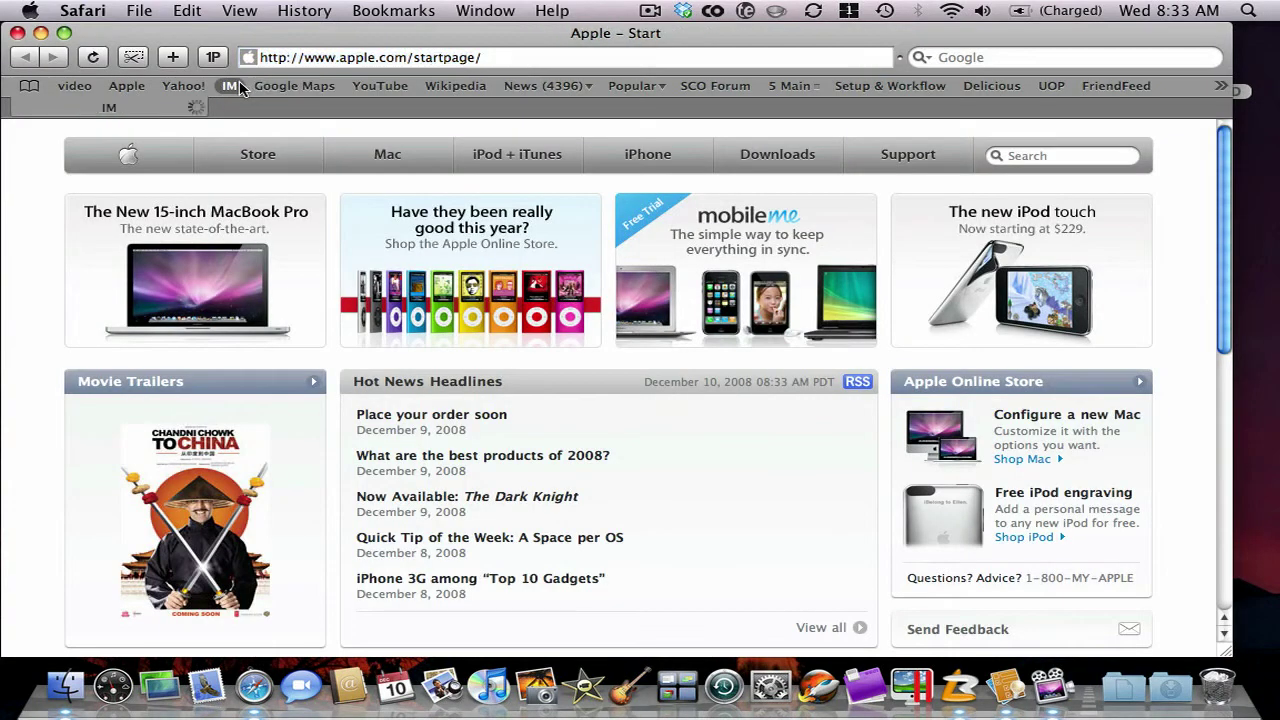
left_click(229, 85)
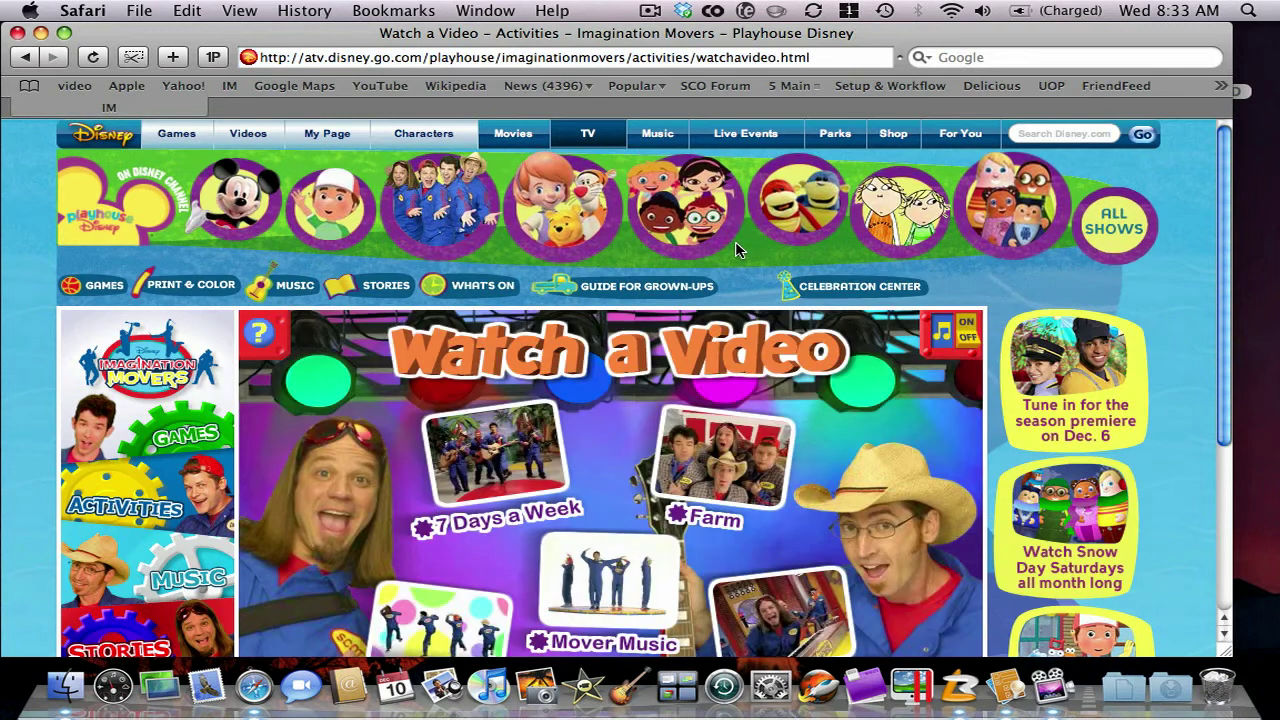
scroll(738, 252, "down", 3)
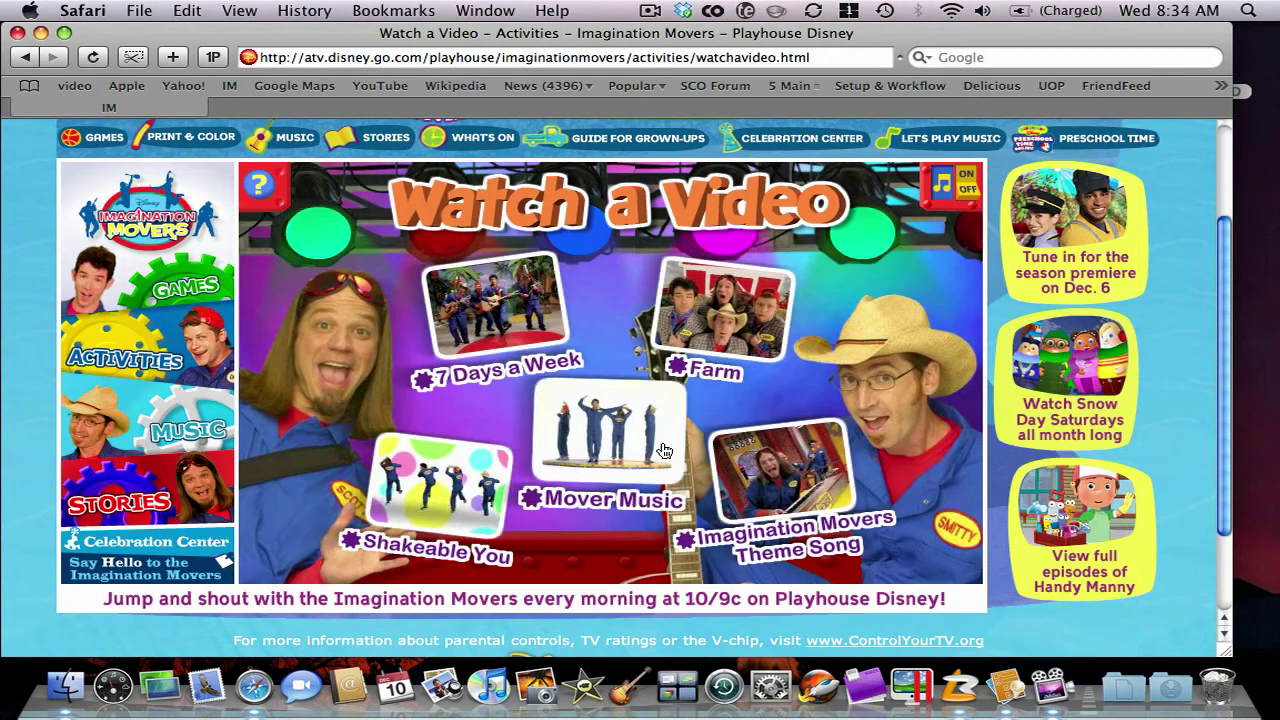
left_click(815, 494)
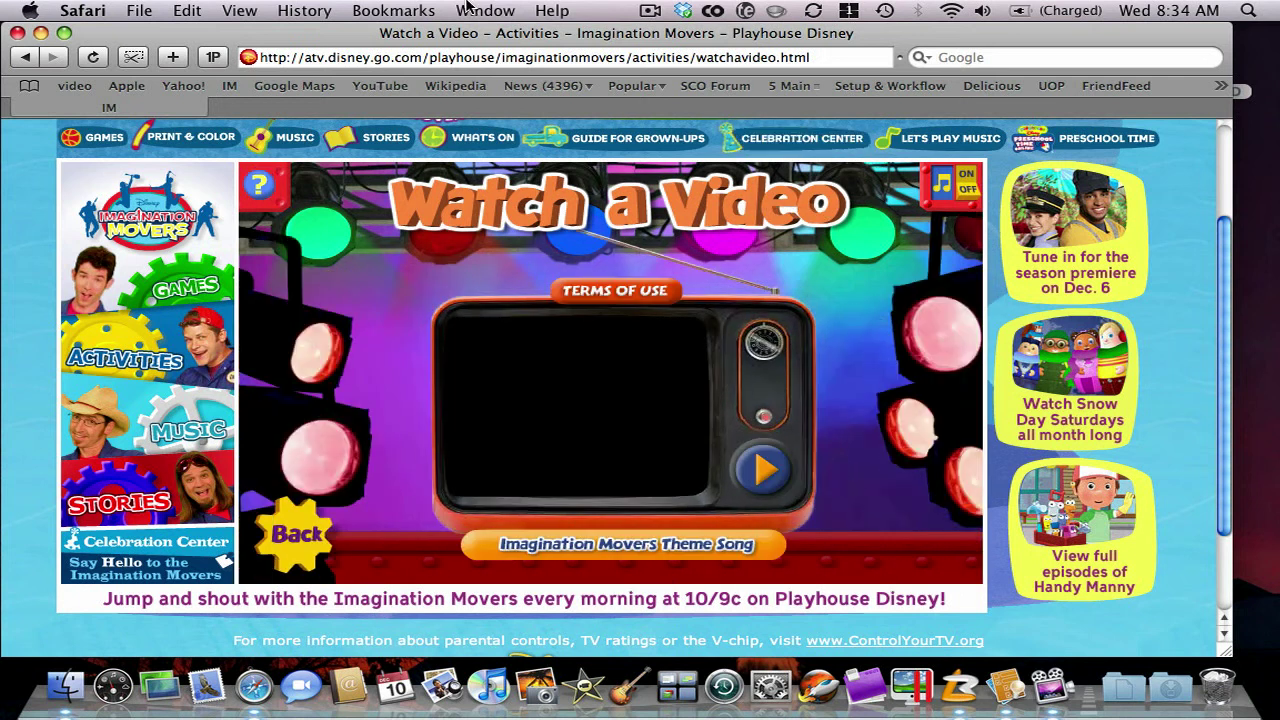
Step: Download imaginationmovers_theme-song-logo_240x180-1.flv from the Activity list, then close the extra windows
left_click(480, 10)
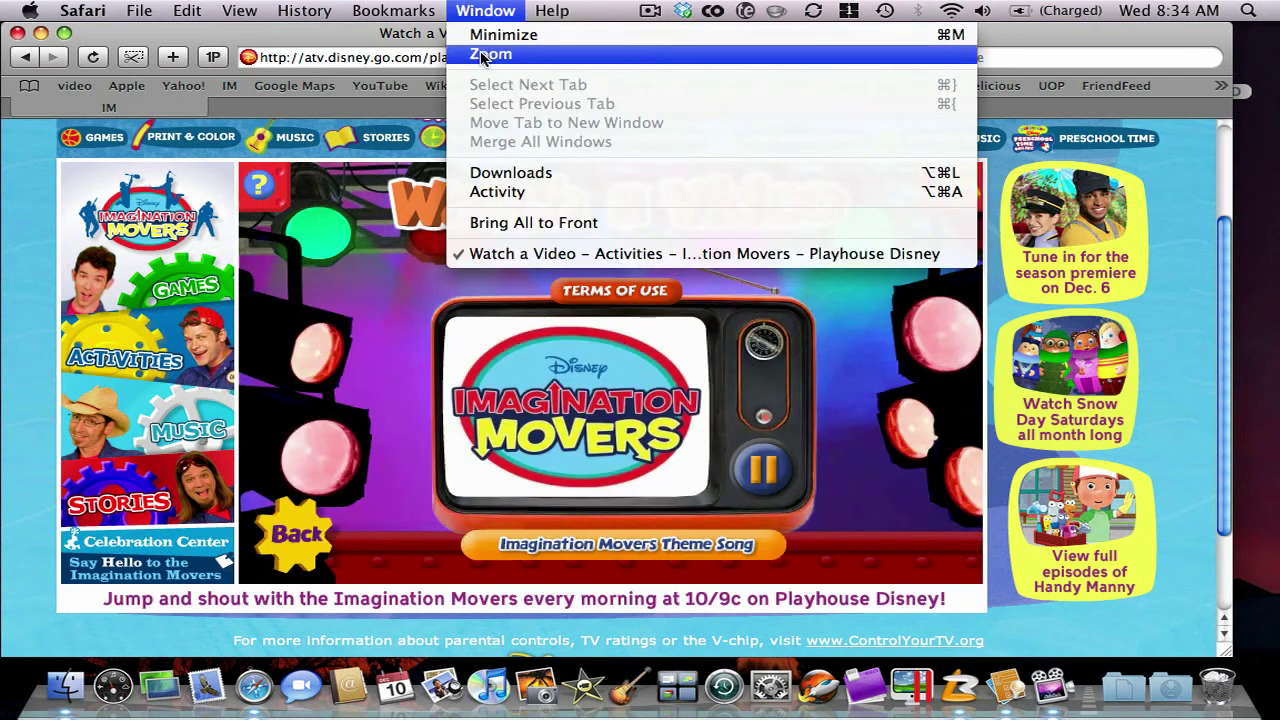
left_click(561, 199)
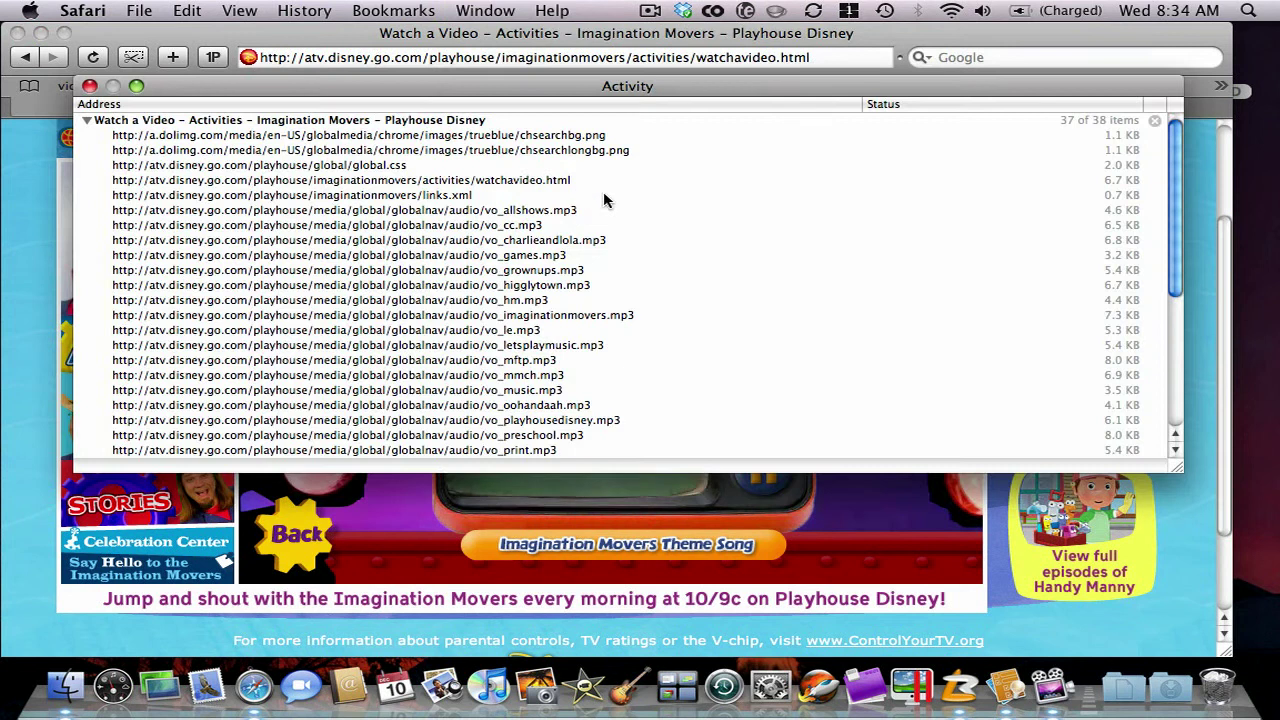
scroll(695, 205, "down", 5)
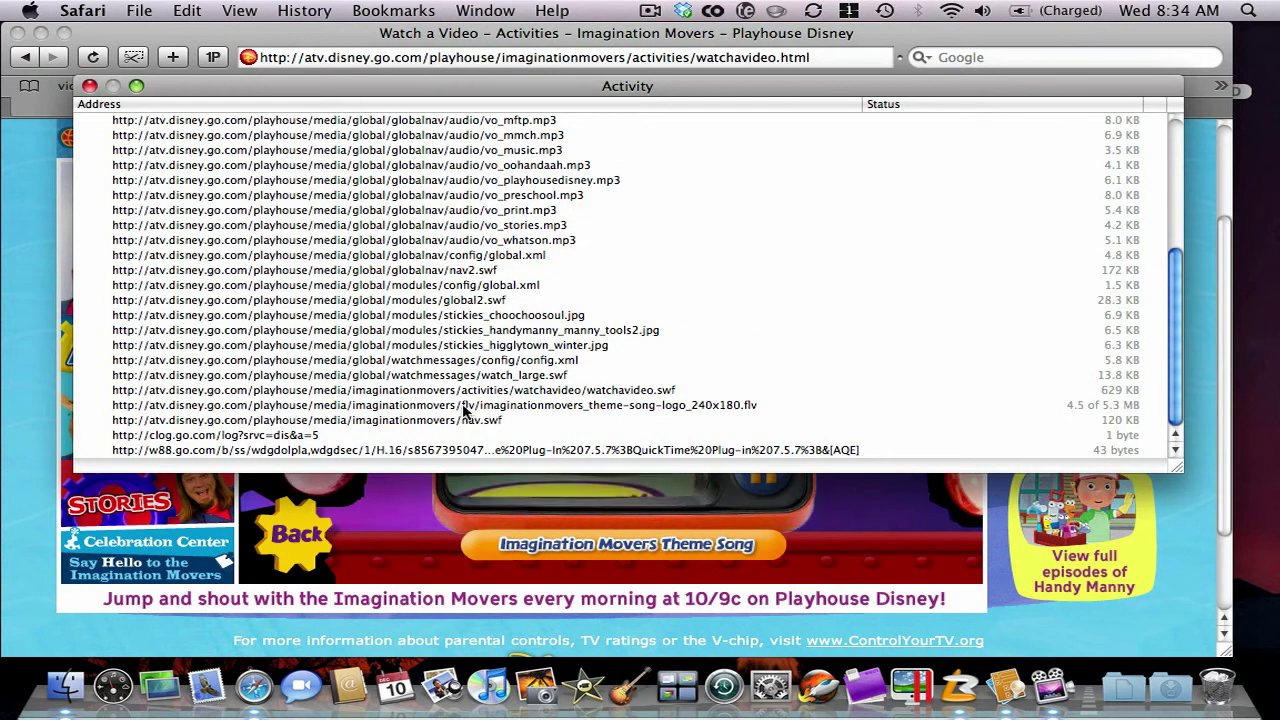
left_click(381, 406)
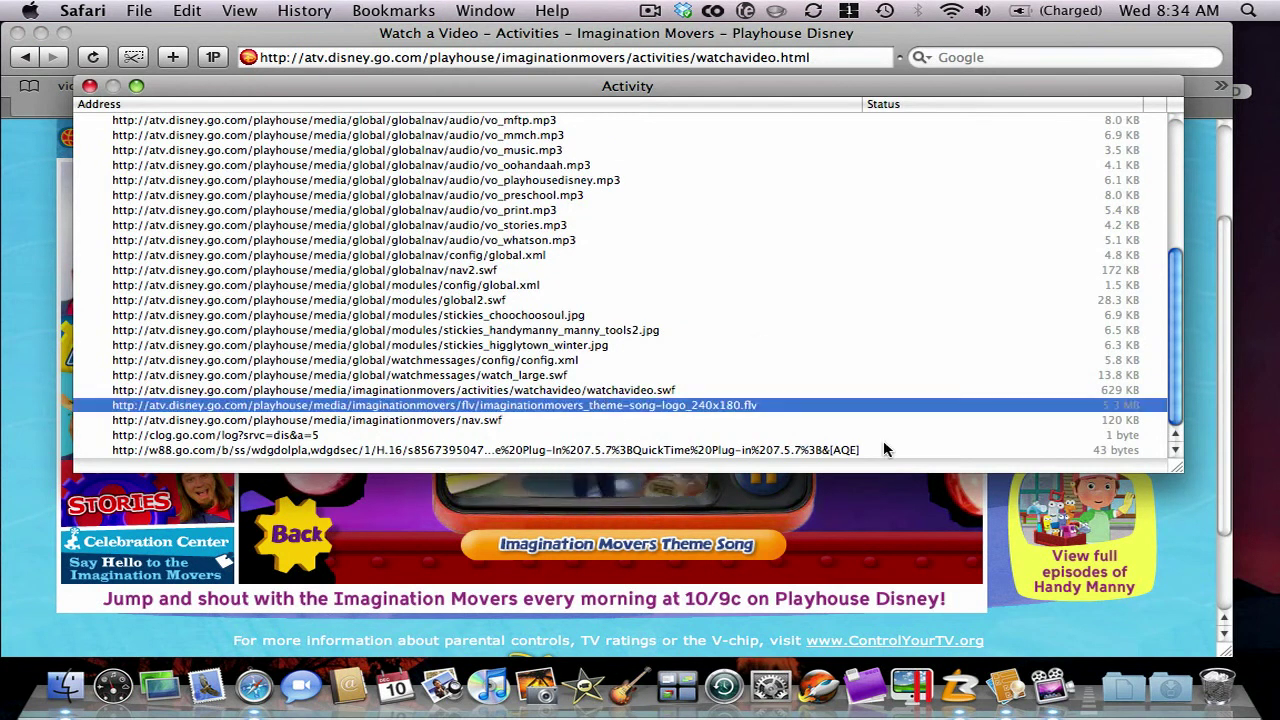
double_click(716, 406)
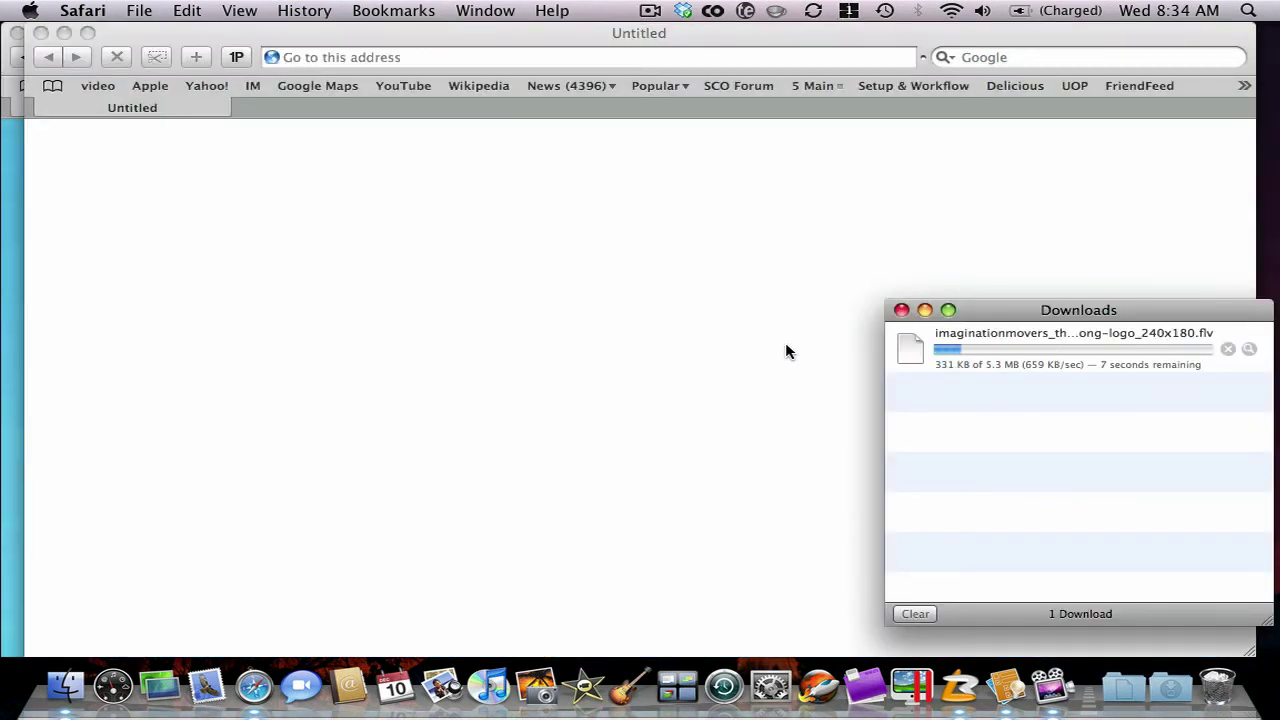
left_click(40, 33)
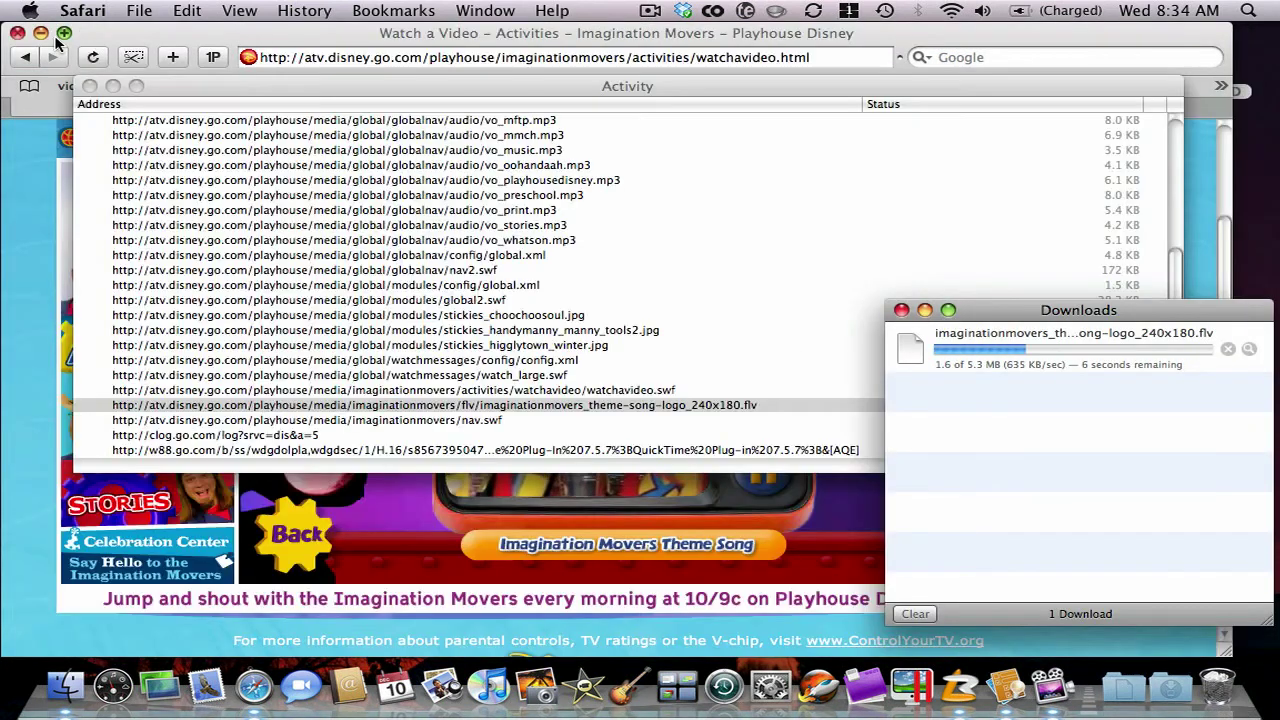
left_click(90, 86)
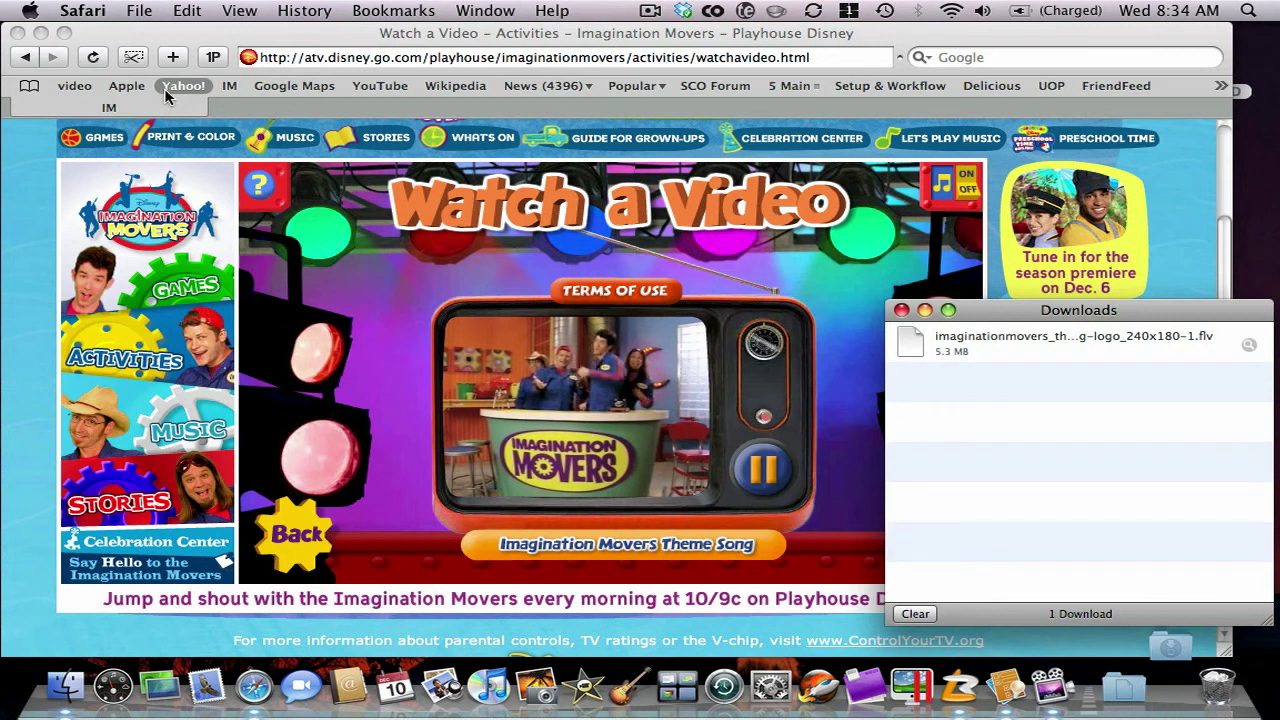
Step: Close the Disney page and reveal the downloaded .flv in the Downloads folder
left_click(19, 33)
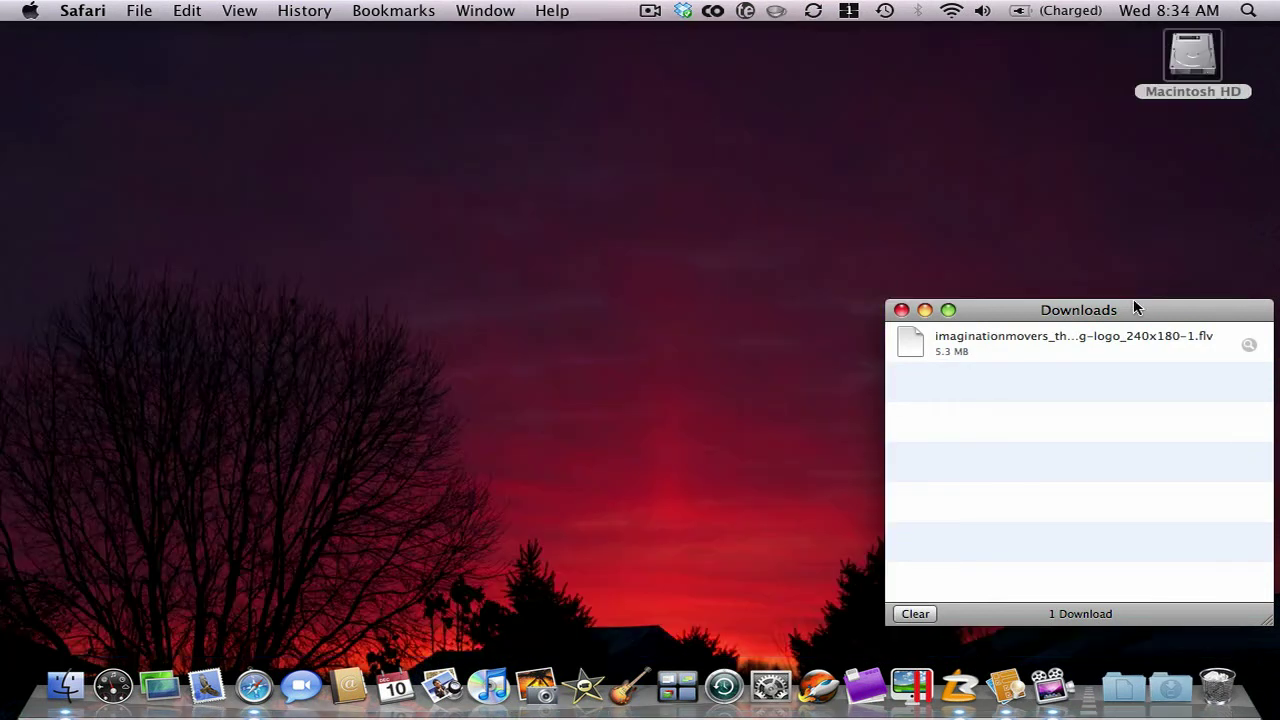
left_click_drag(1126, 309, 792, 240)
left_click(916, 278)
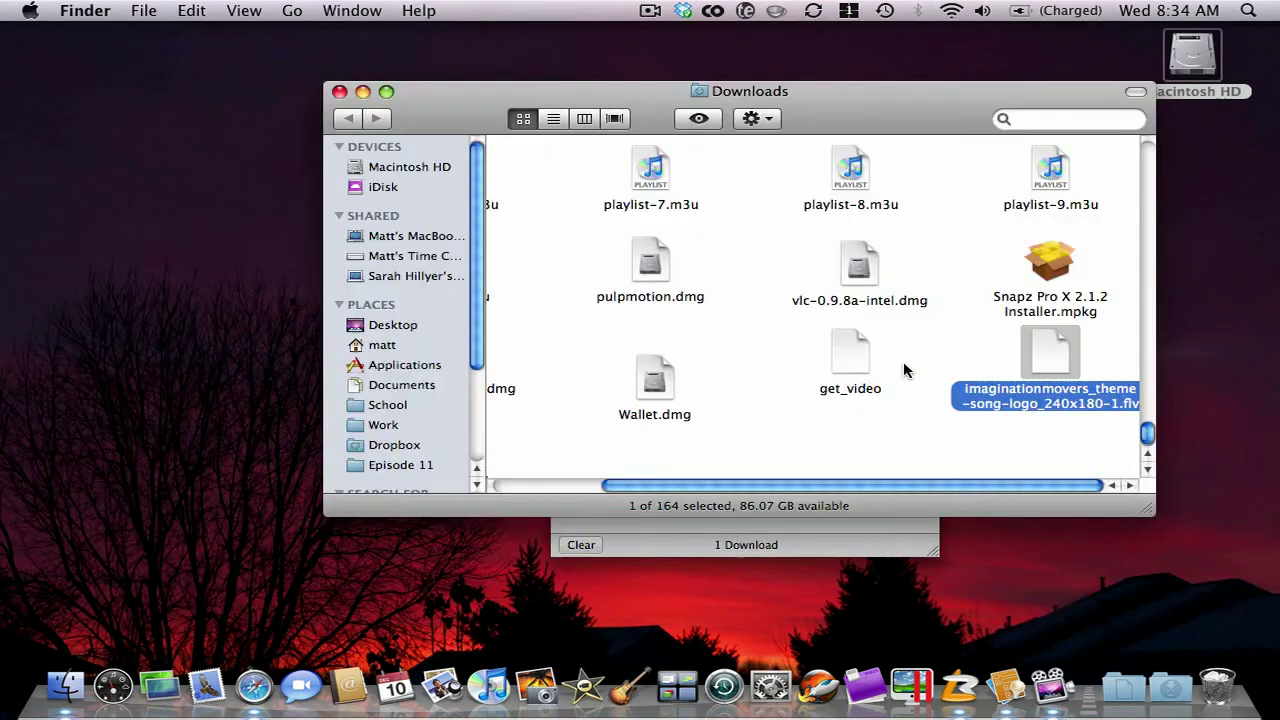
Step: Preview the theme song .flv in VLC, then close VLC and dismiss the context menu
right_click(1070, 355)
mouse_move(1070, 353)
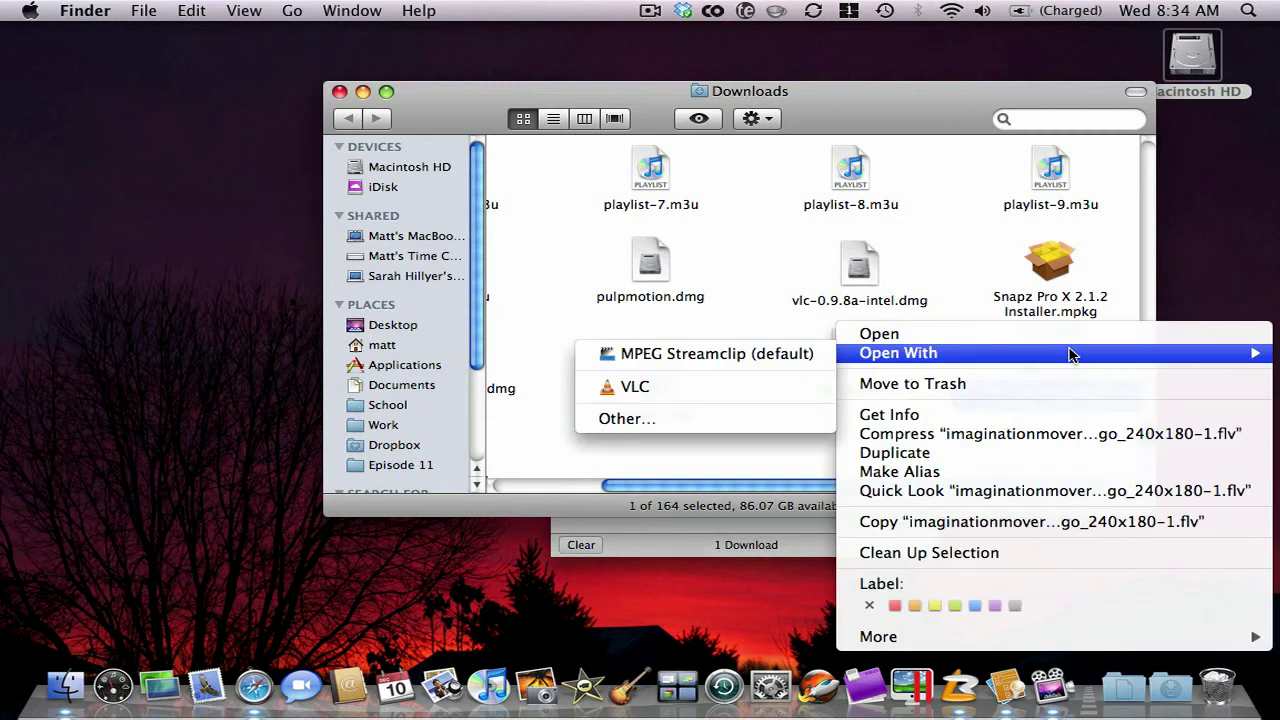
left_click(724, 387)
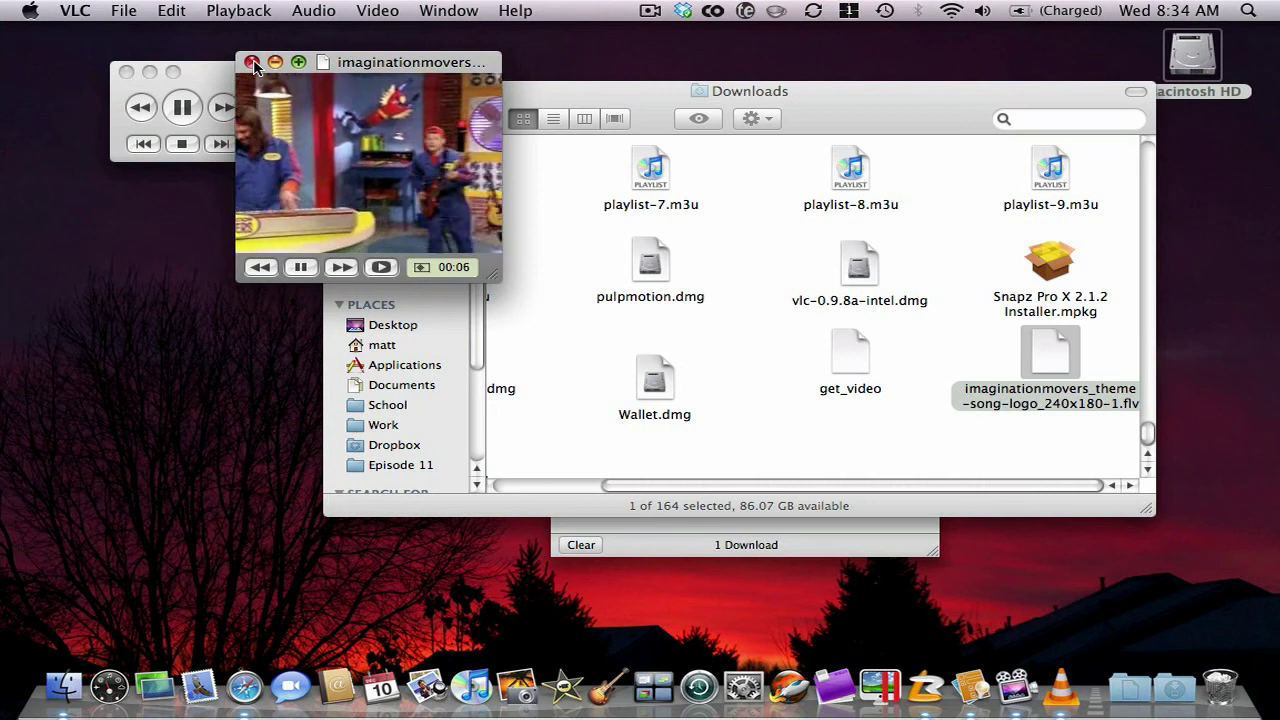
left_click(252, 63)
left_click(126, 72)
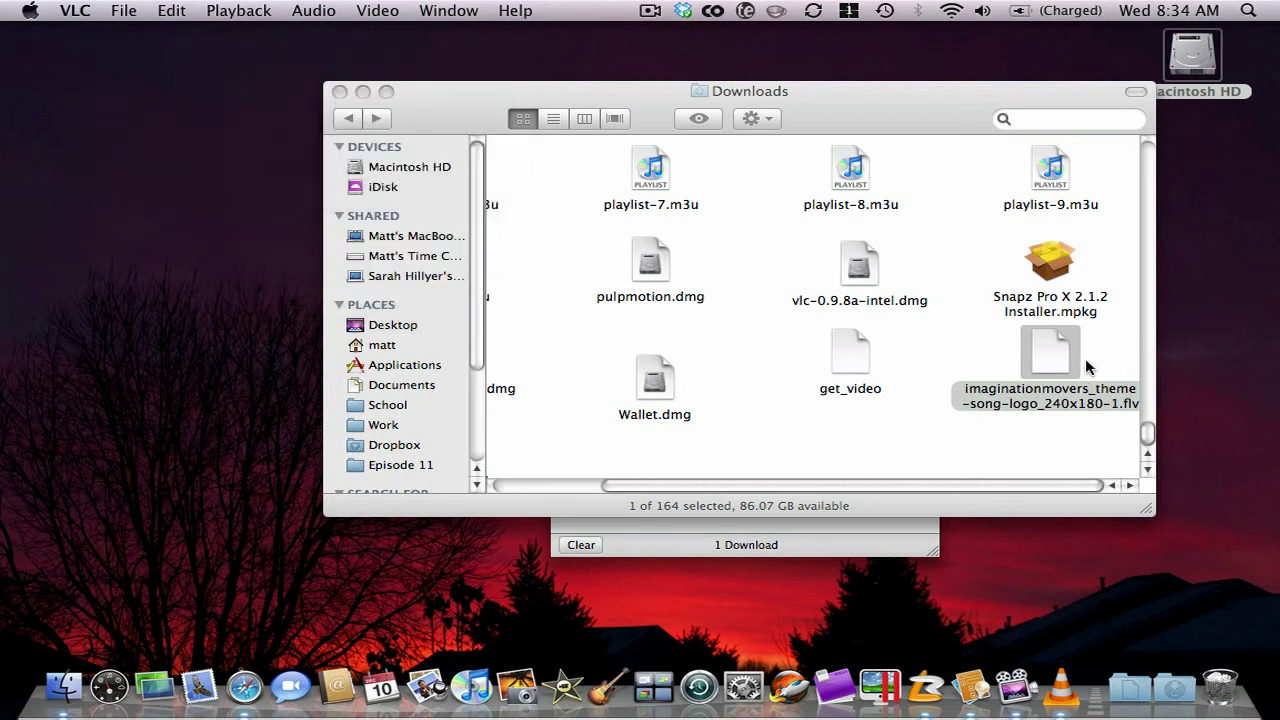
right_click(1030, 370)
mouse_move(1044, 358)
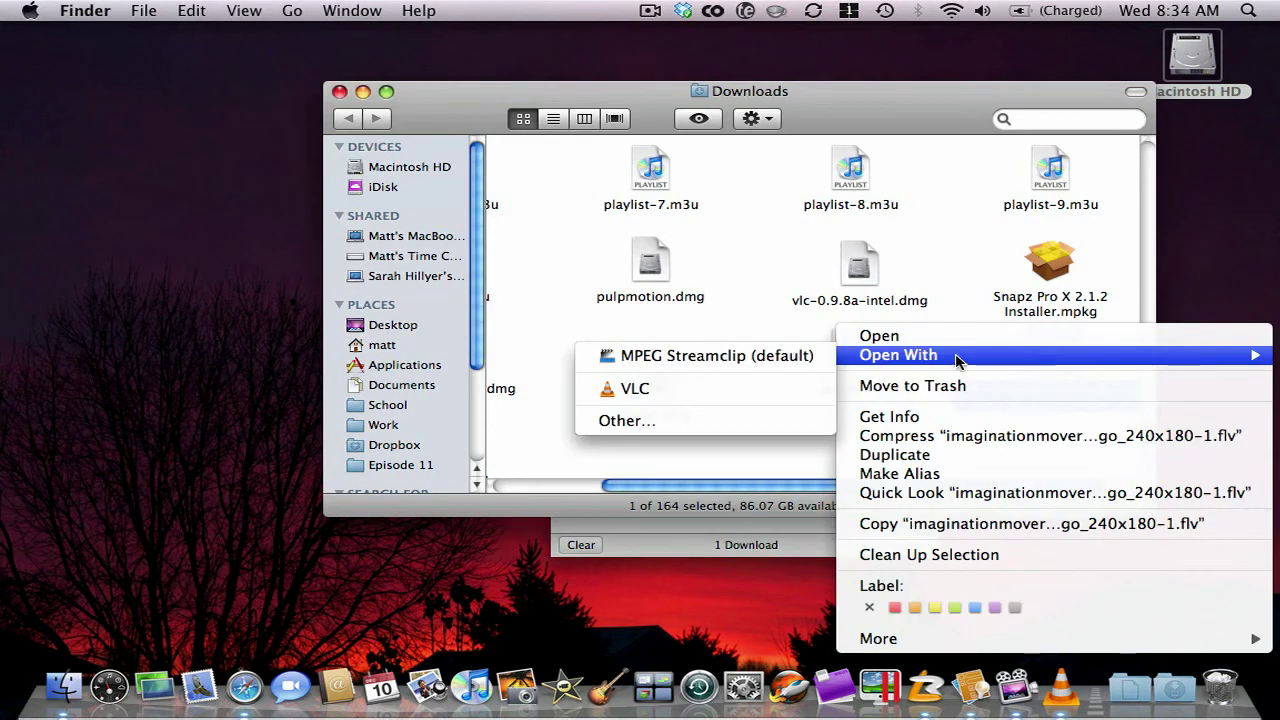
left_click(735, 580)
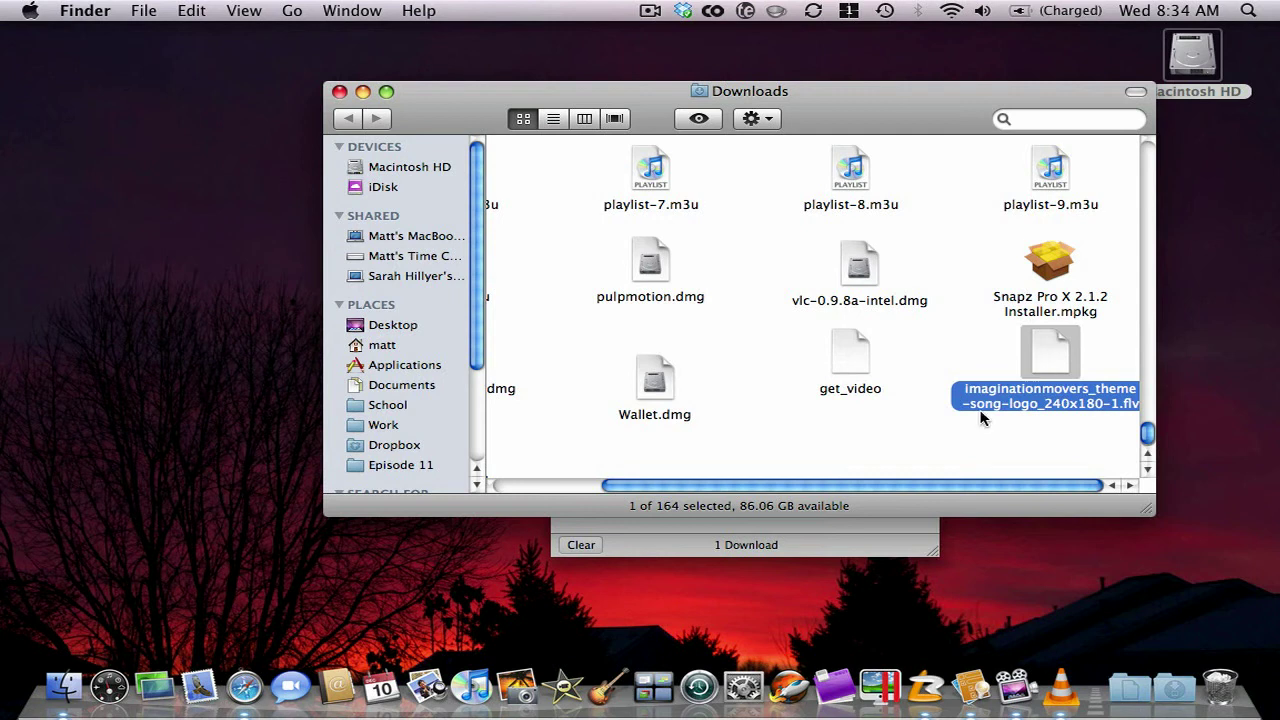
Step: Close the downloads windows and launch MPEG Streamclip through LaunchBar
left_click(867, 552)
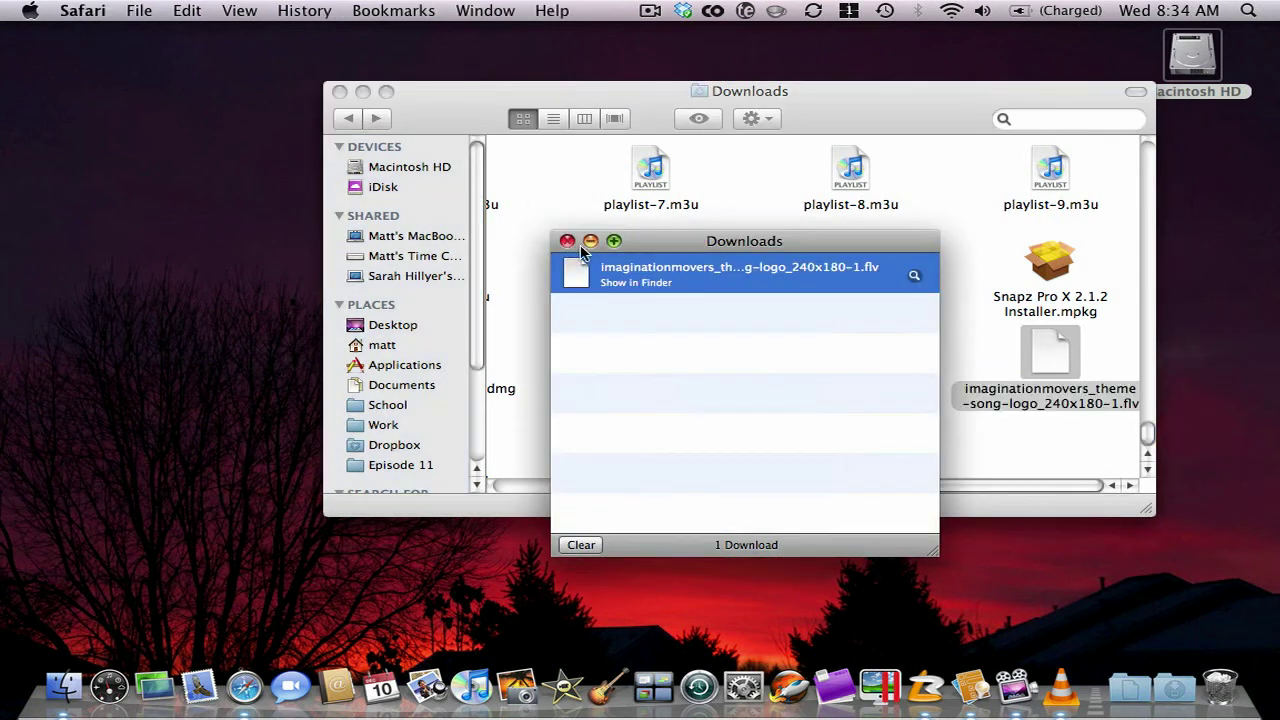
left_click(567, 241)
left_click(341, 92)
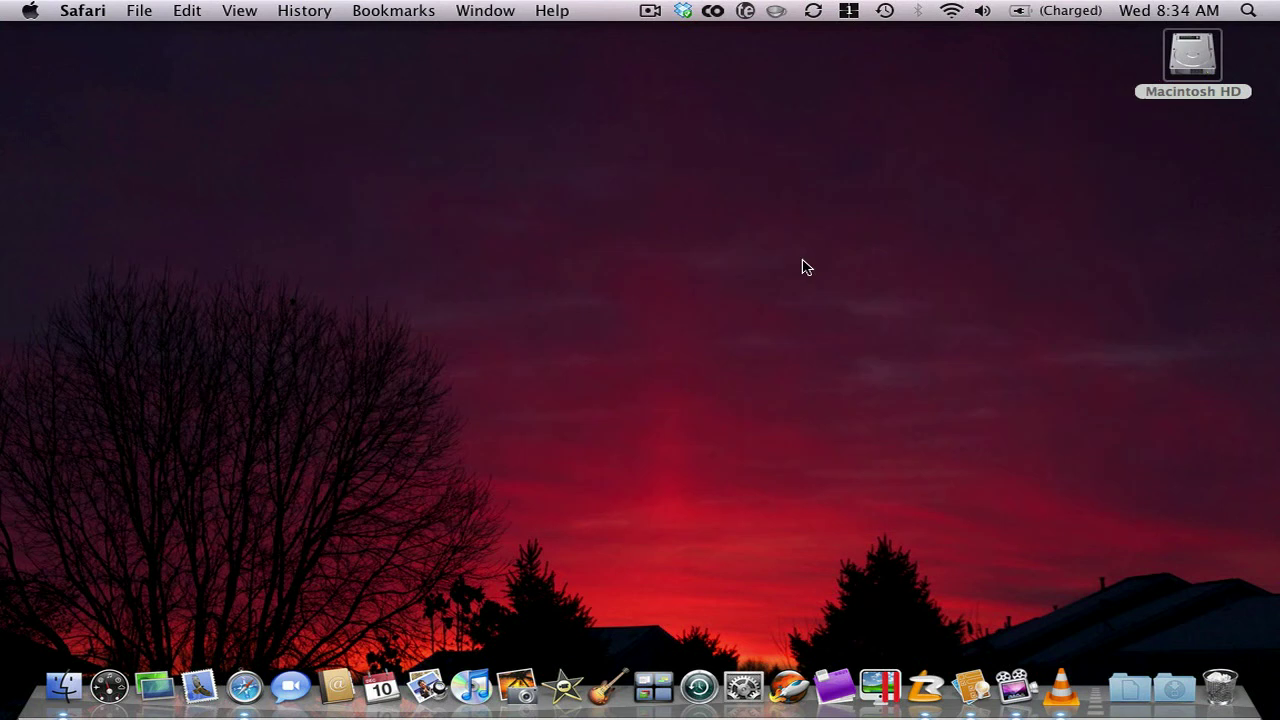
key("super+space")
type("pmpe")
key("Return")
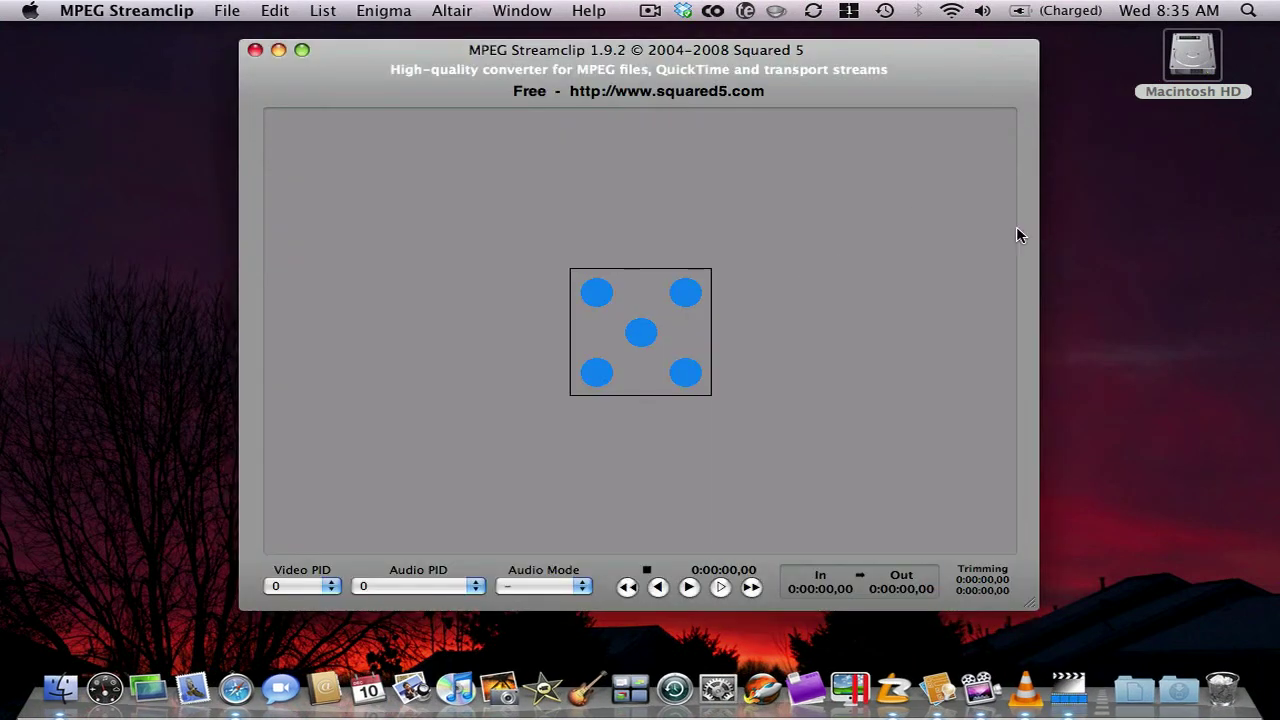
Step: Move the theme song .flv from the Downloads folder onto the desktop
left_click(1180, 688)
left_click(1225, 193)
scroll(1001, 434, "down", 1)
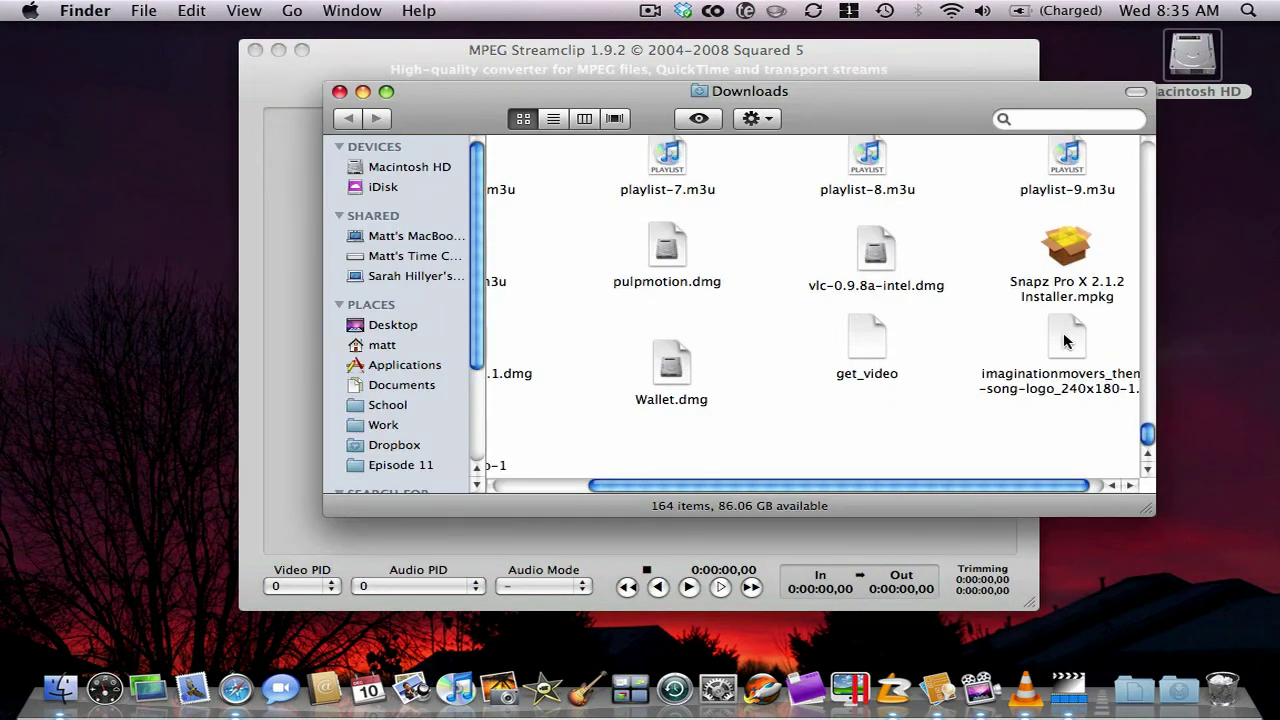
left_click_drag(1067, 340, 643, 355)
left_click(339, 91)
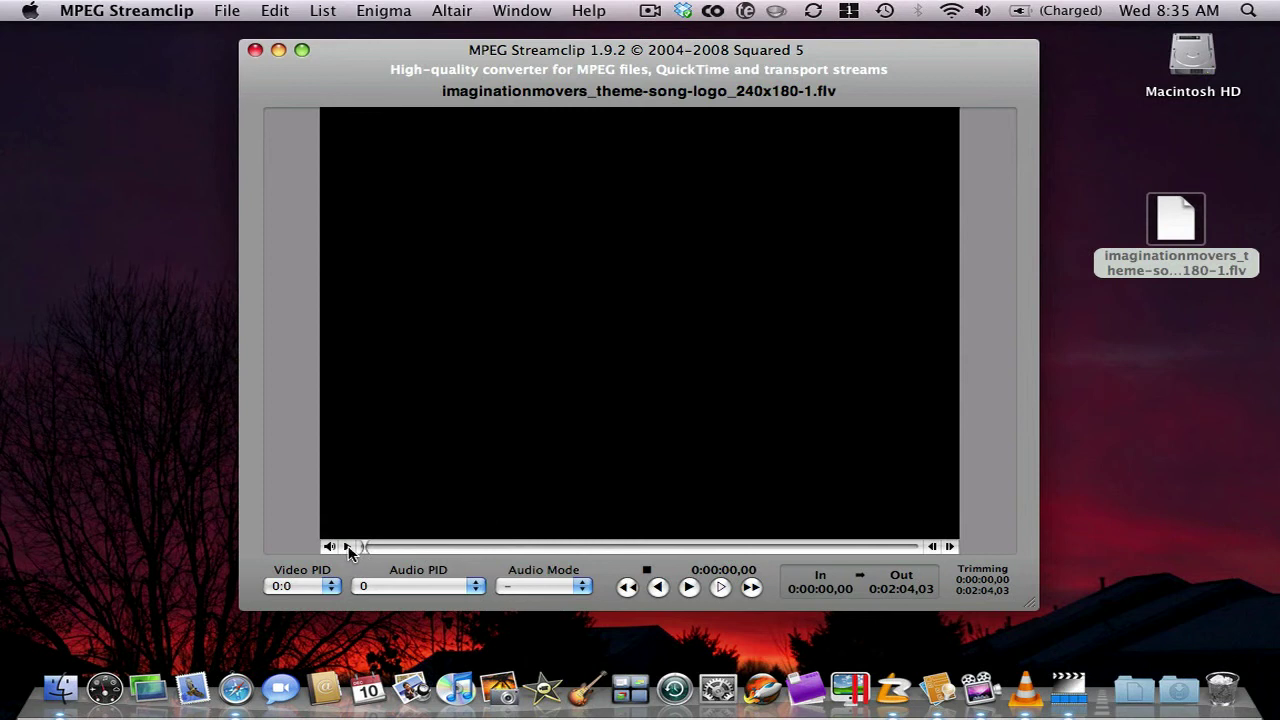
Step: Export the video to MPEG-4 at 100% quality, saved as IM on the Desktop
left_click(347, 547)
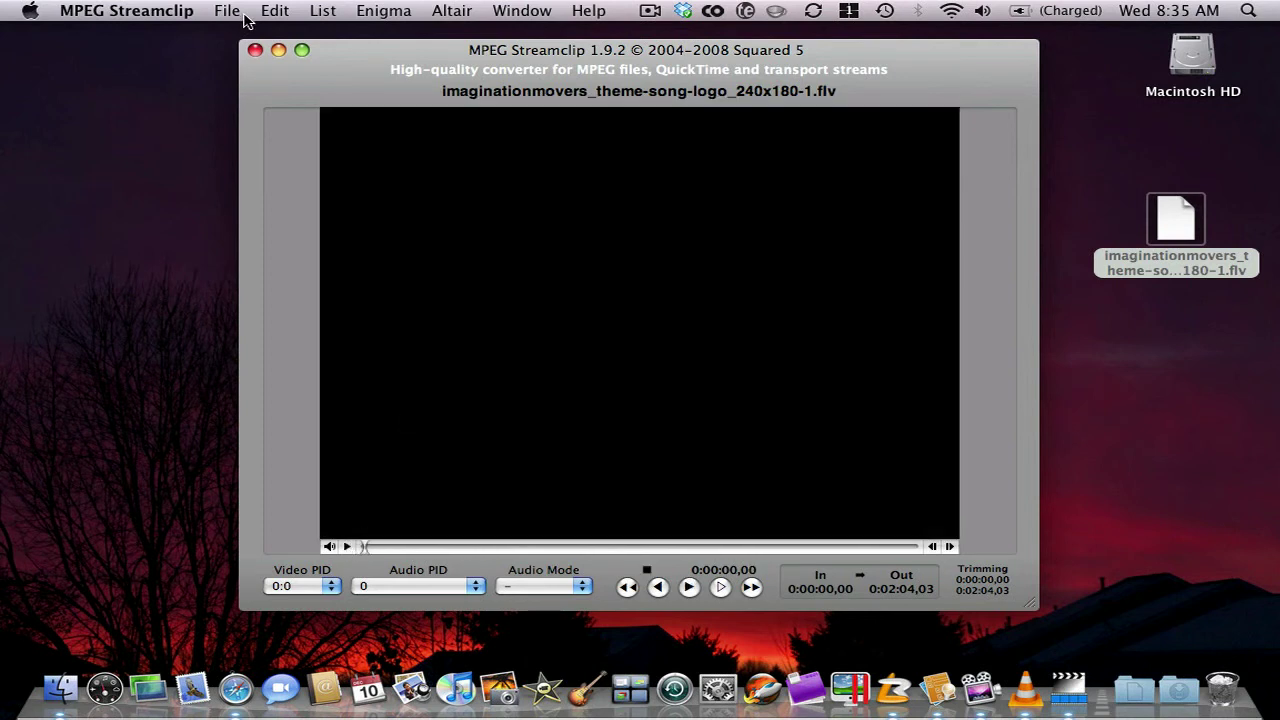
left_click(228, 12)
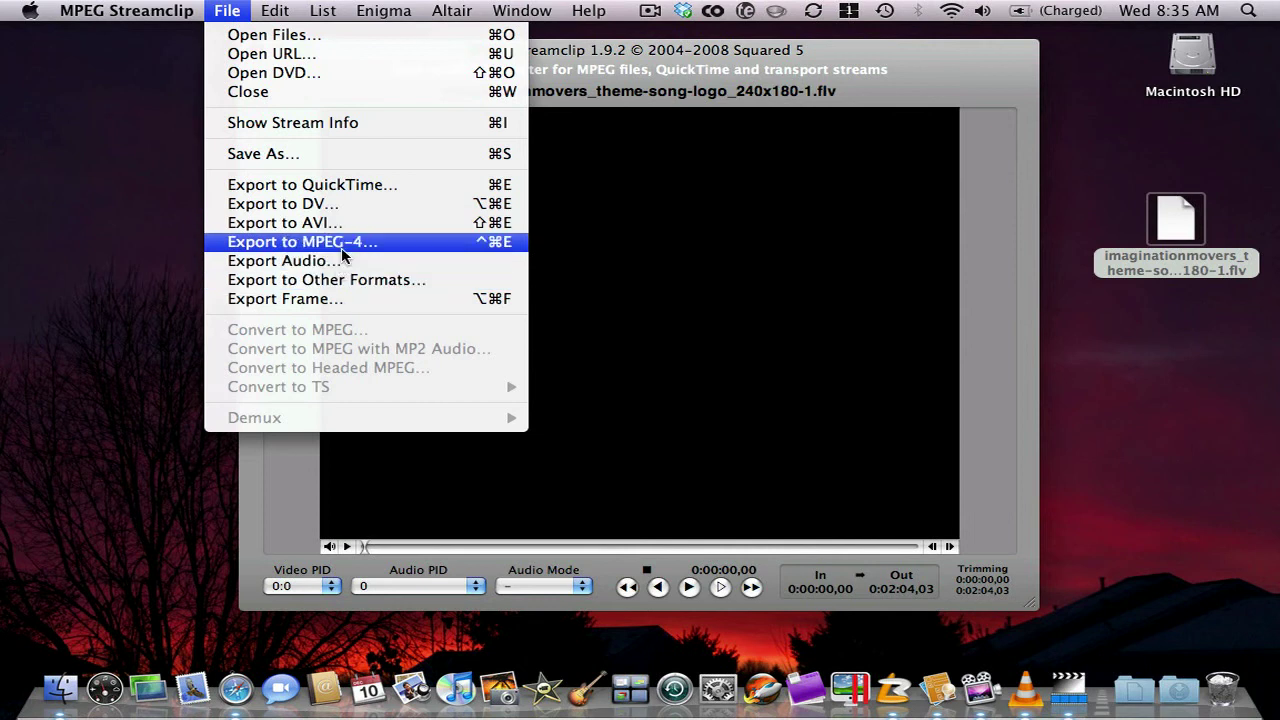
left_click(268, 241)
left_click_drag(624, 135, 792, 135)
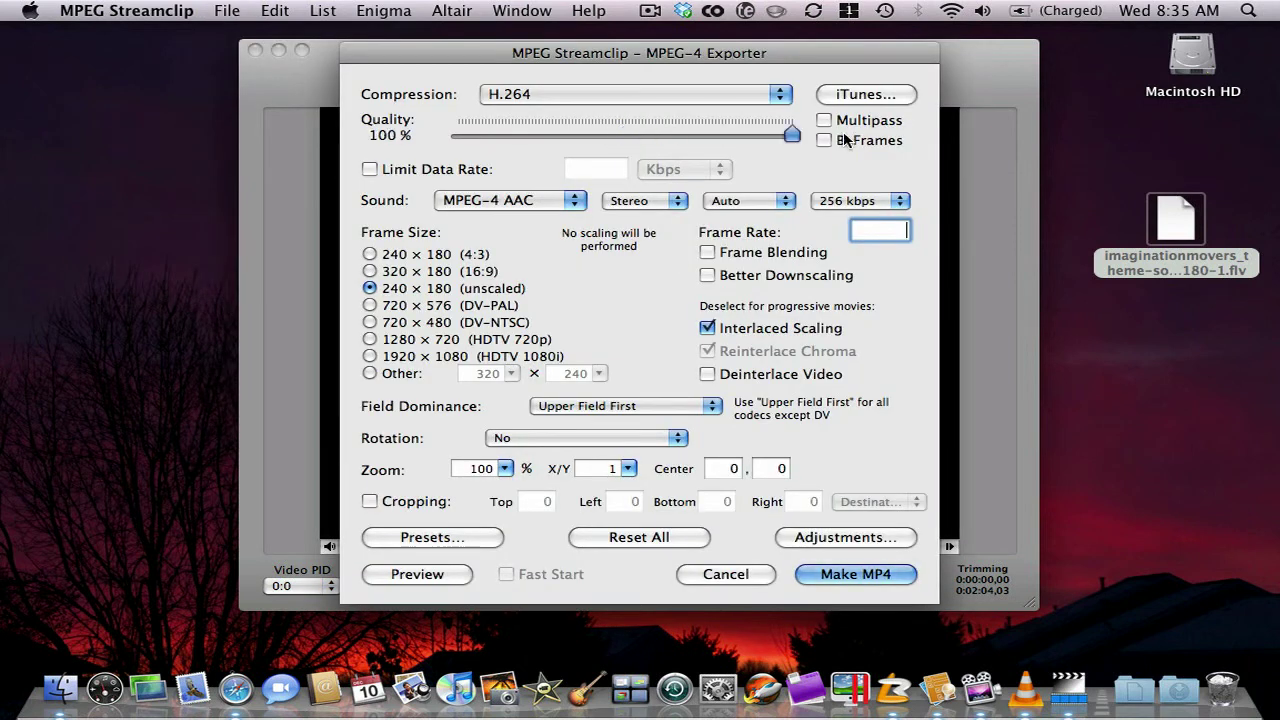
left_click(889, 579)
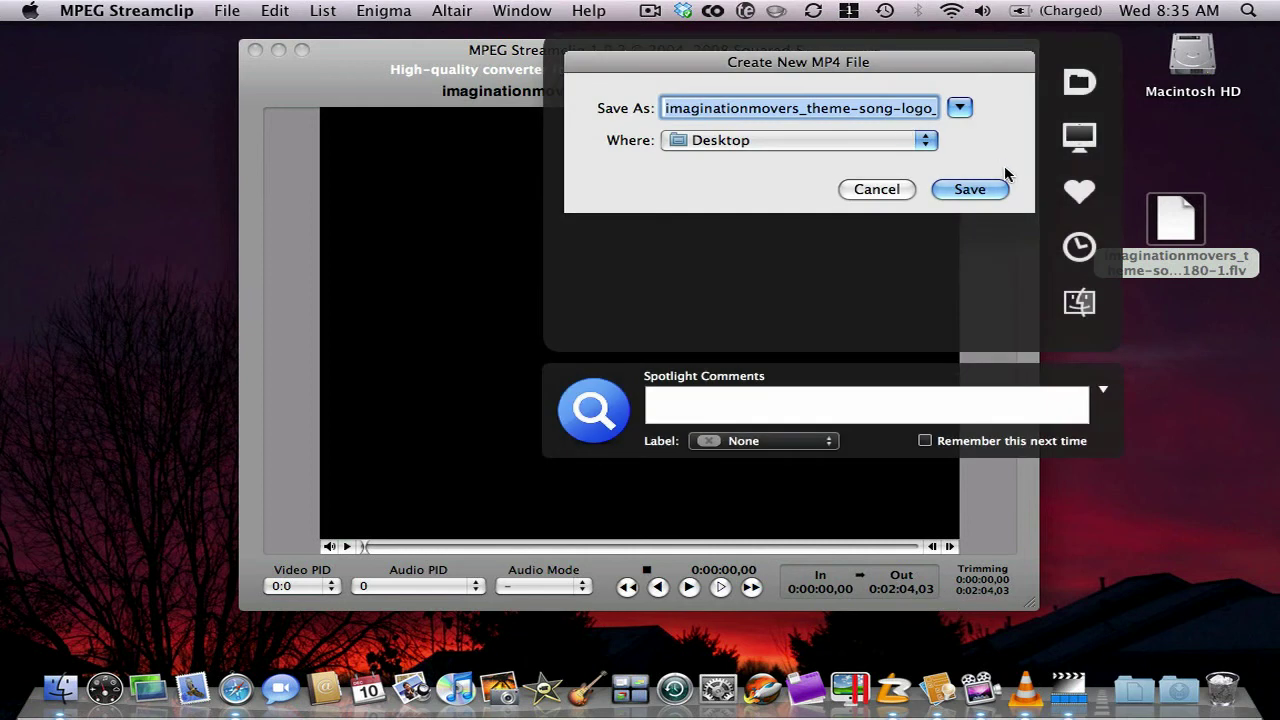
type("IM")
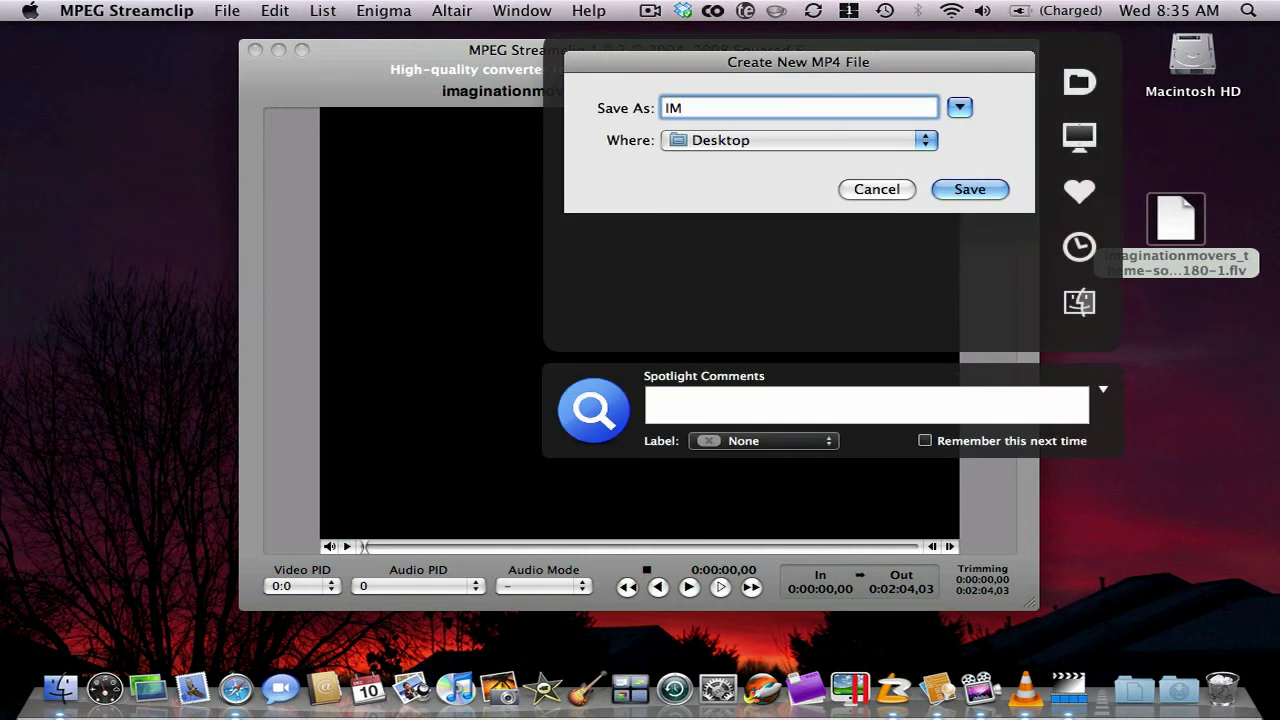
key("Return")
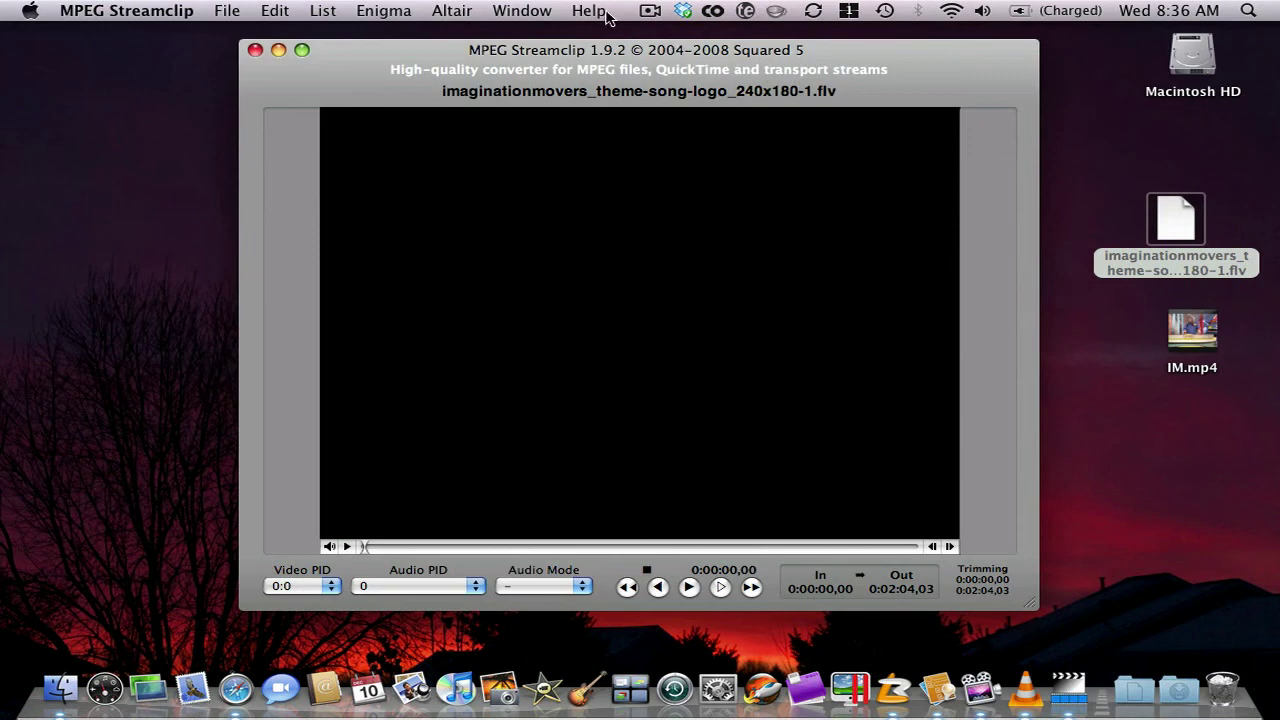
Step: Quit Streamclip and play IM.mp4 briefly in QuickTime Player, then pause and close it
left_click(254, 50)
left_click(1157, 325)
double_click(1157, 325)
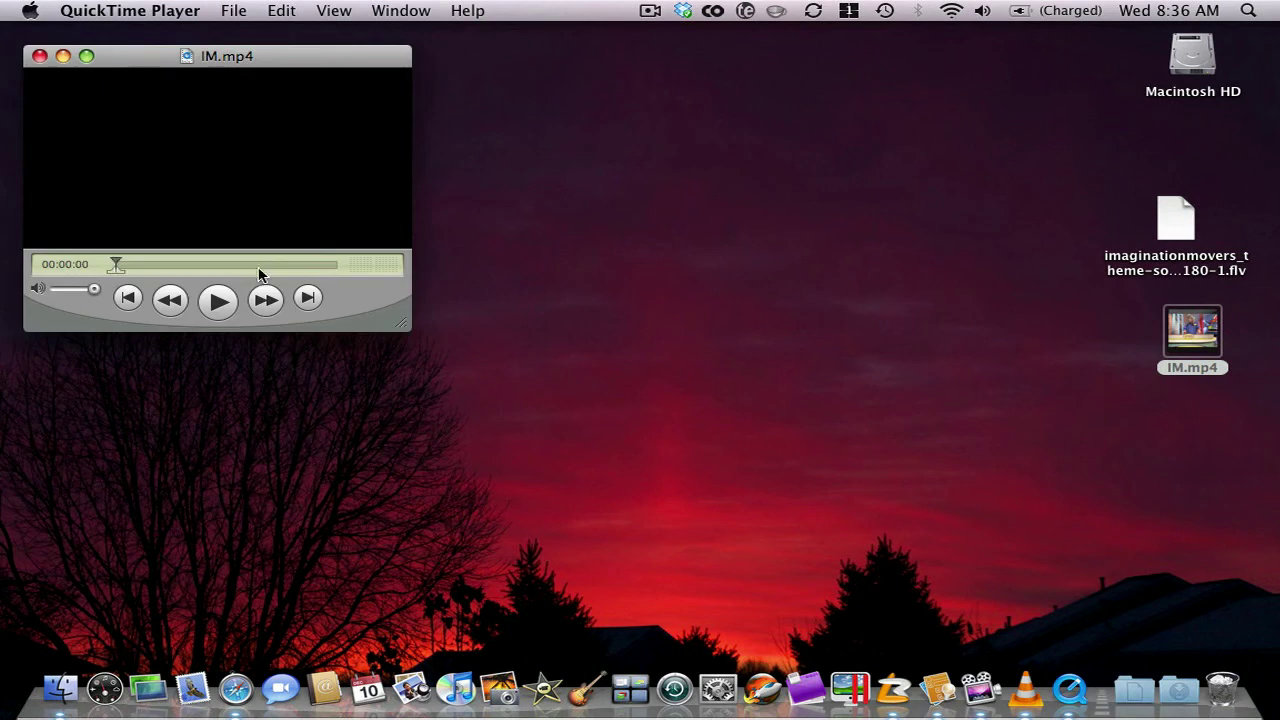
left_click(232, 300)
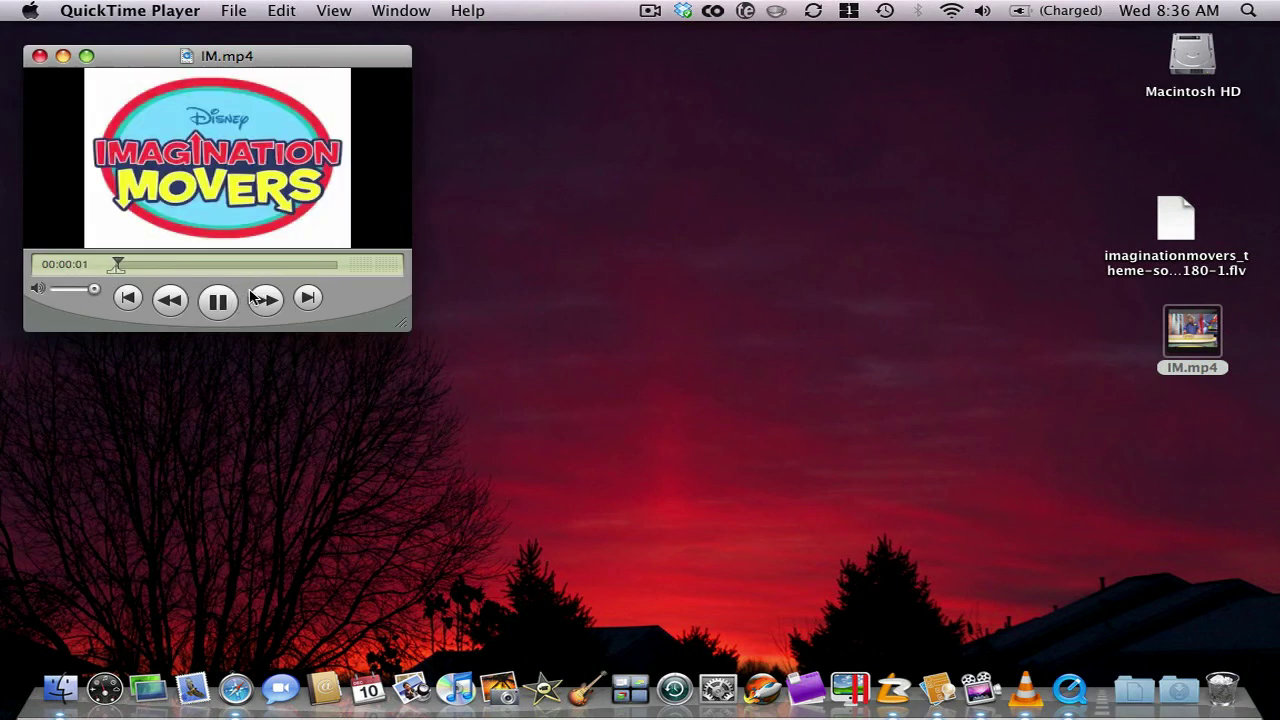
left_click_drag(290, 57, 552, 69)
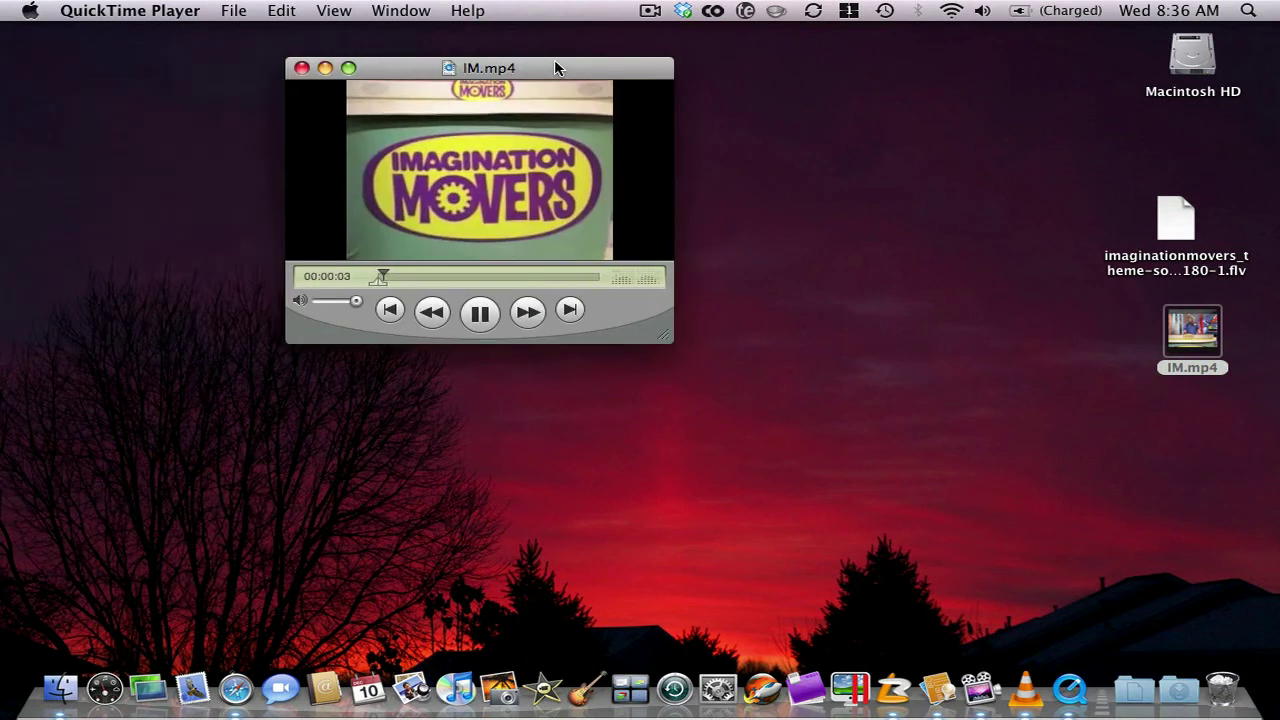
left_click(480, 316)
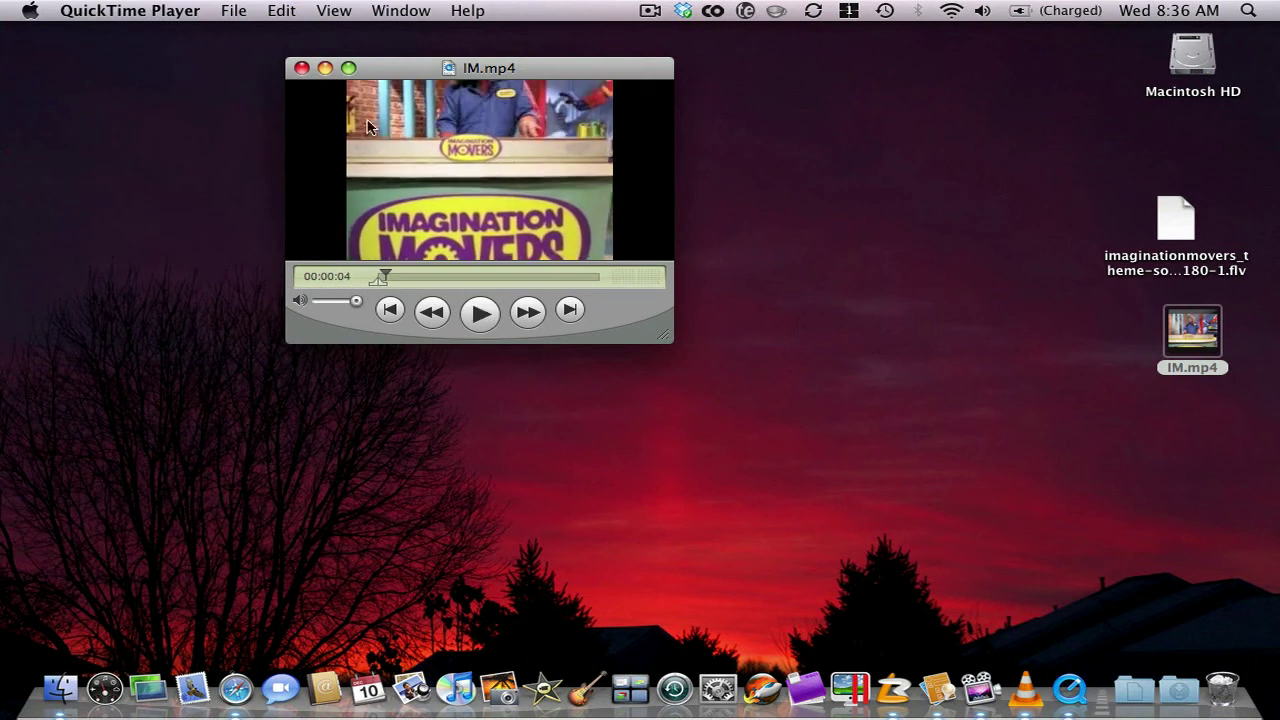
left_click(300, 68)
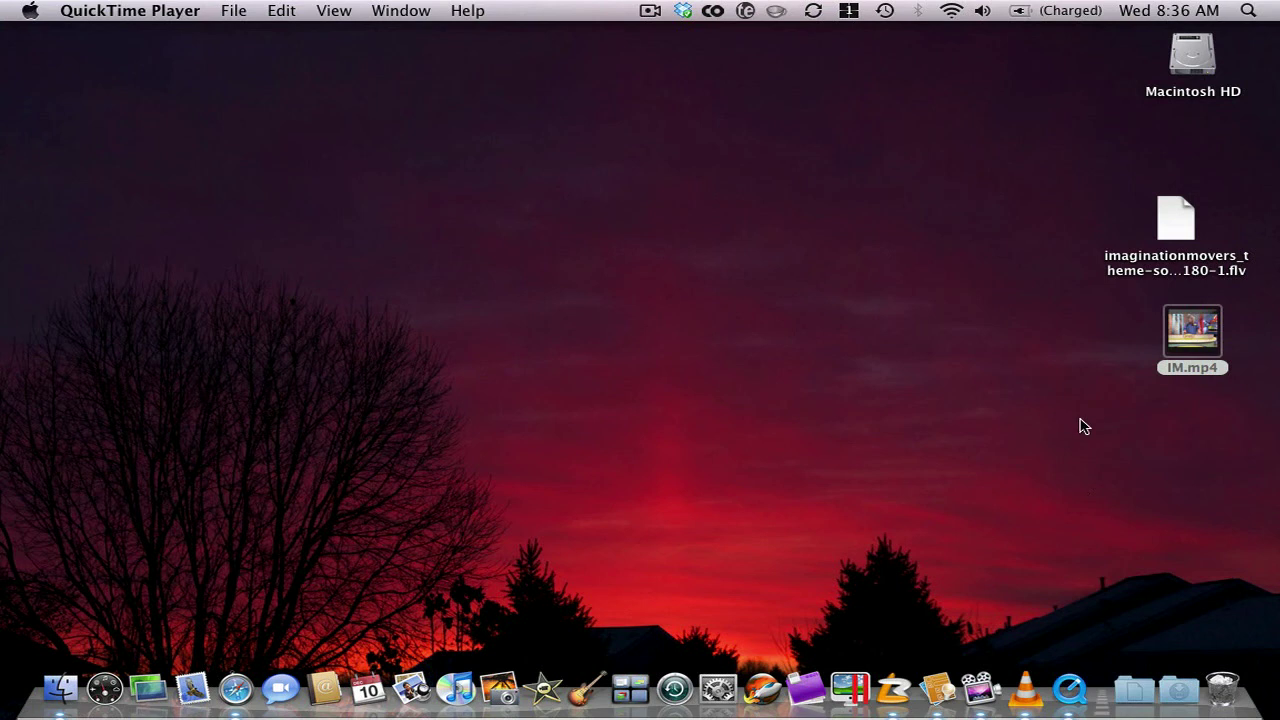
Step: Launch MPEG Streamclip and load the theme song .flv into it
key("super+space")
type("m")
key("Return")
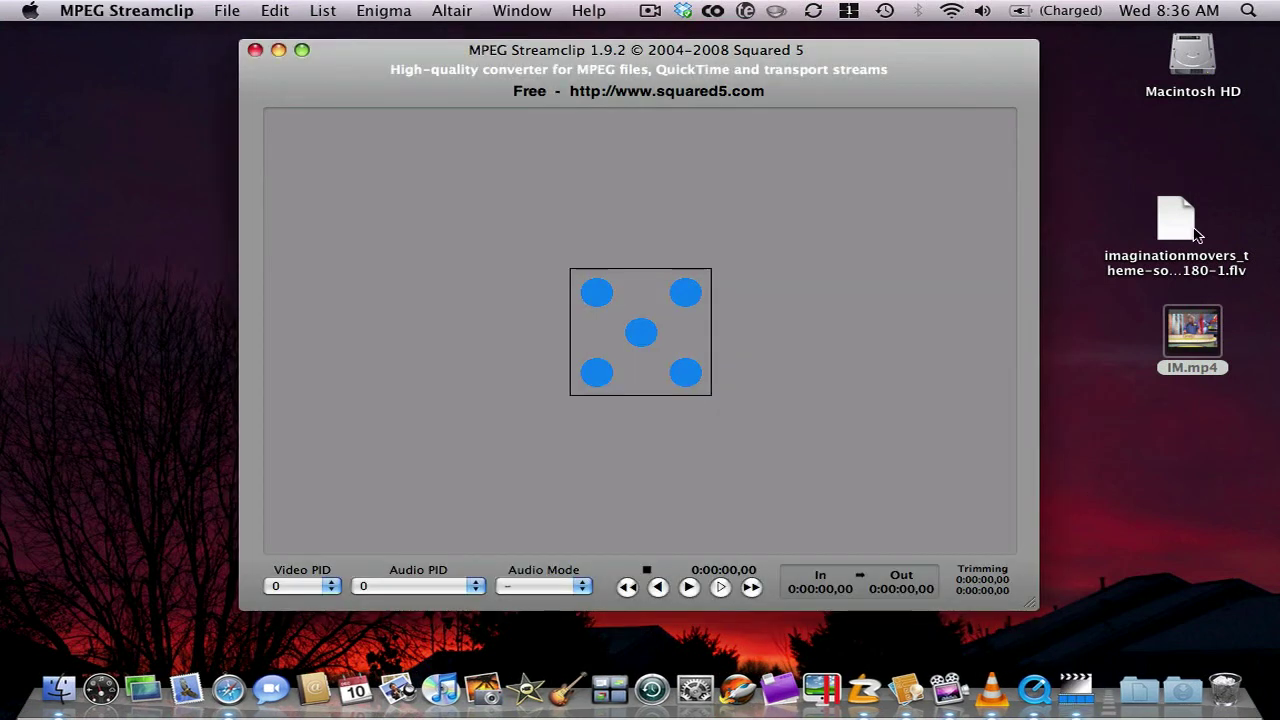
left_click_drag(1178, 225, 735, 295)
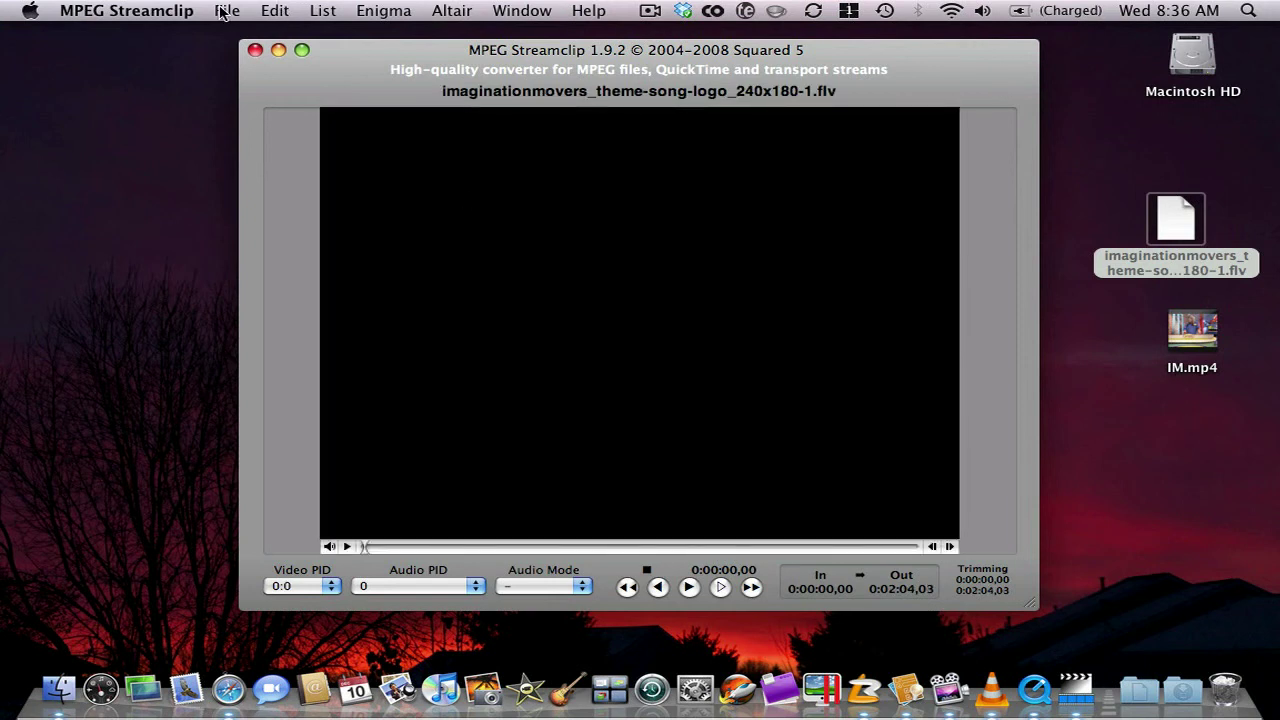
Step: Export the audio as AIFF stereo, saved as 'theme song' on the desktop
left_click(222, 11)
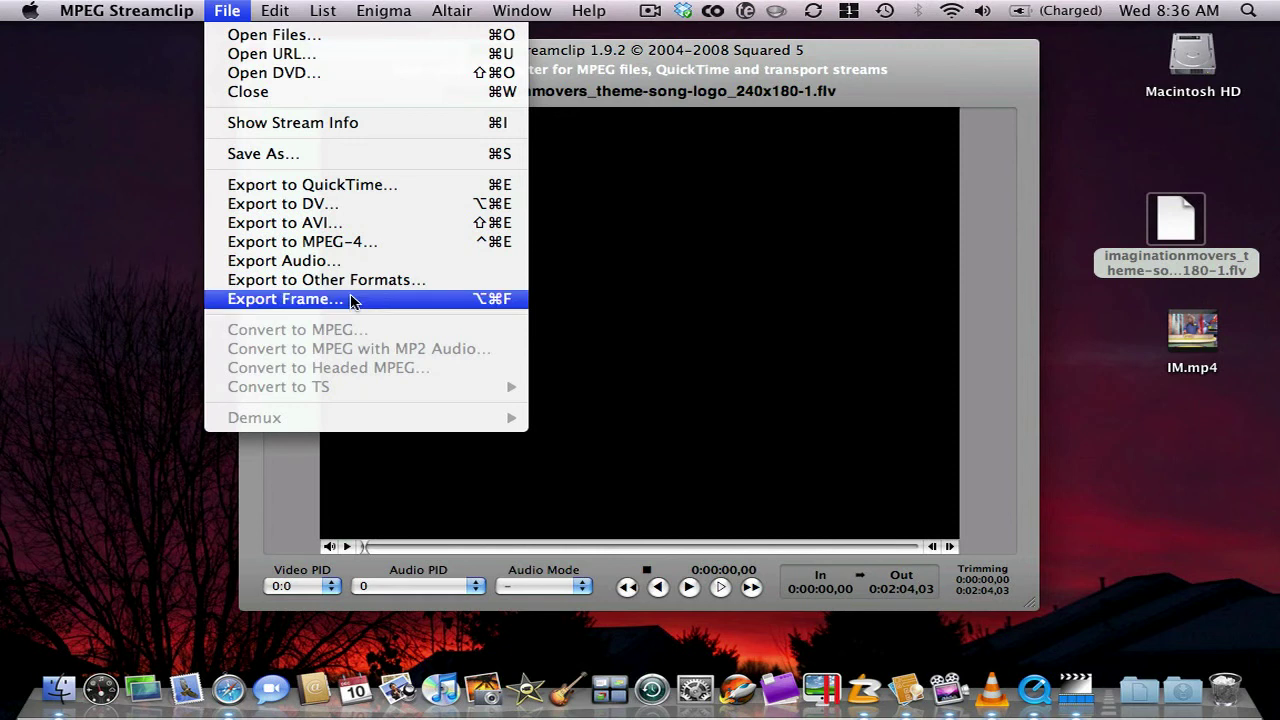
left_click(356, 260)
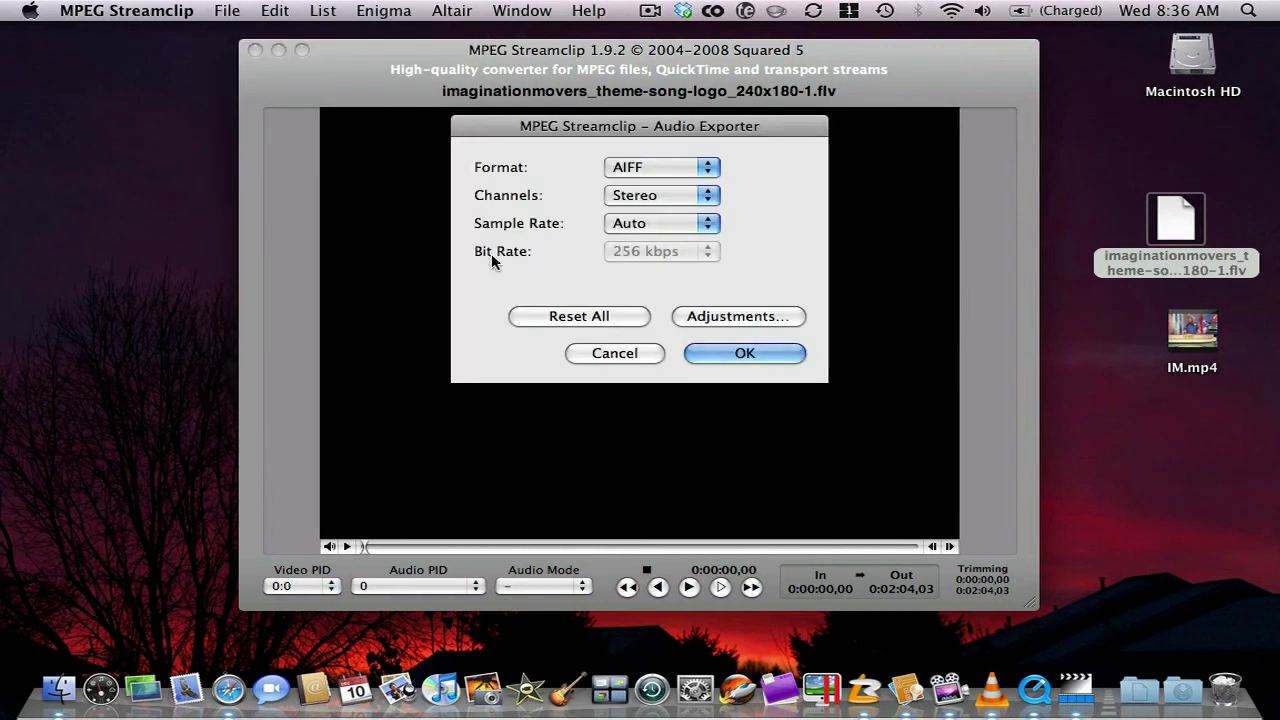
left_click(774, 350)
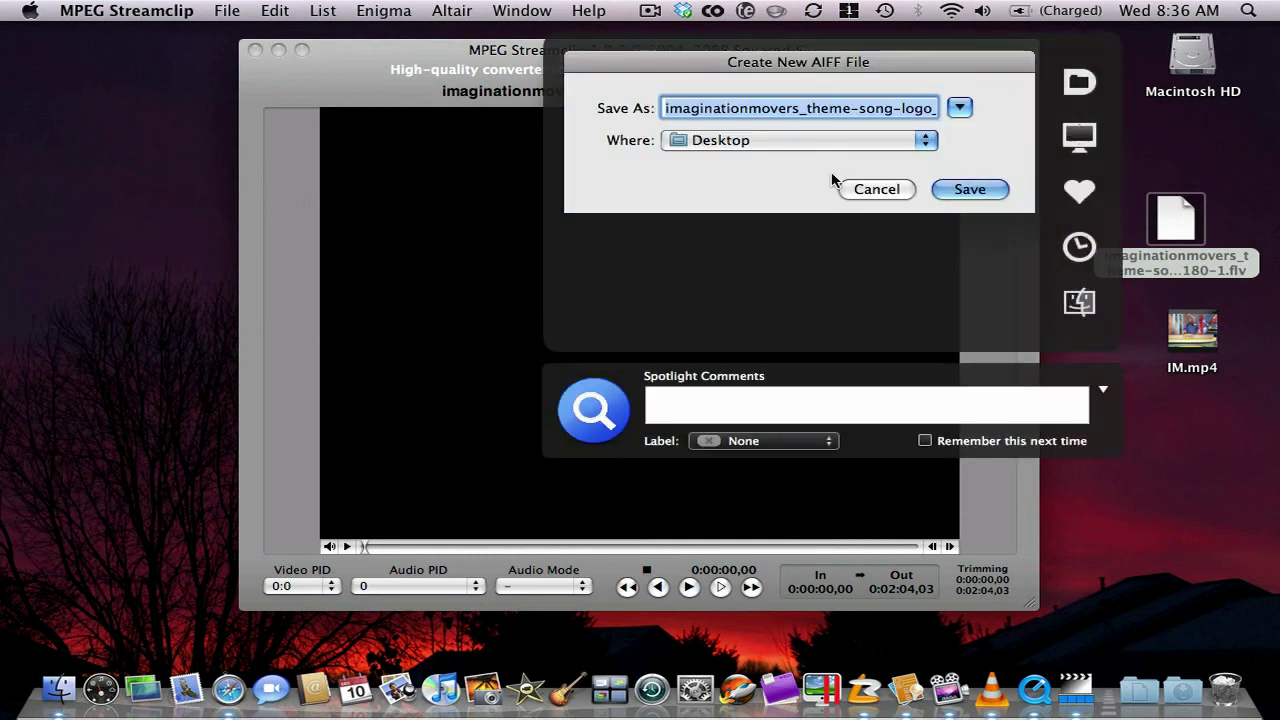
type("theme ")
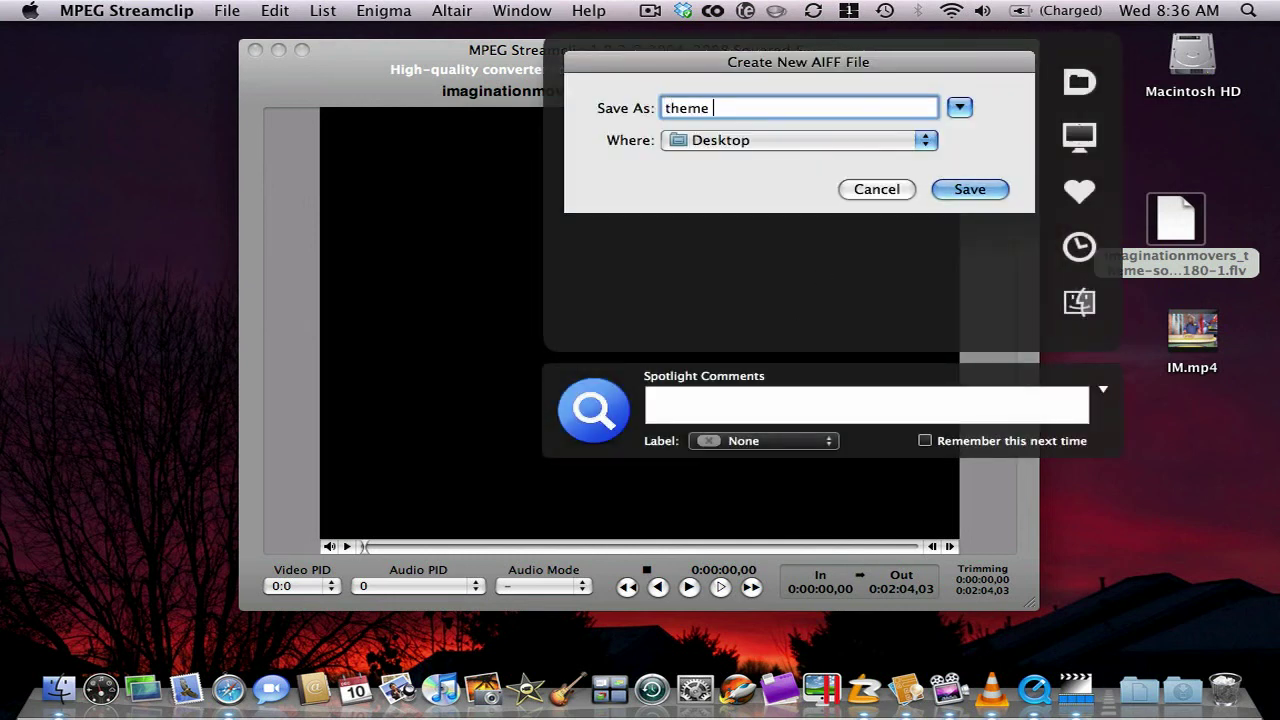
type("song")
left_click(978, 192)
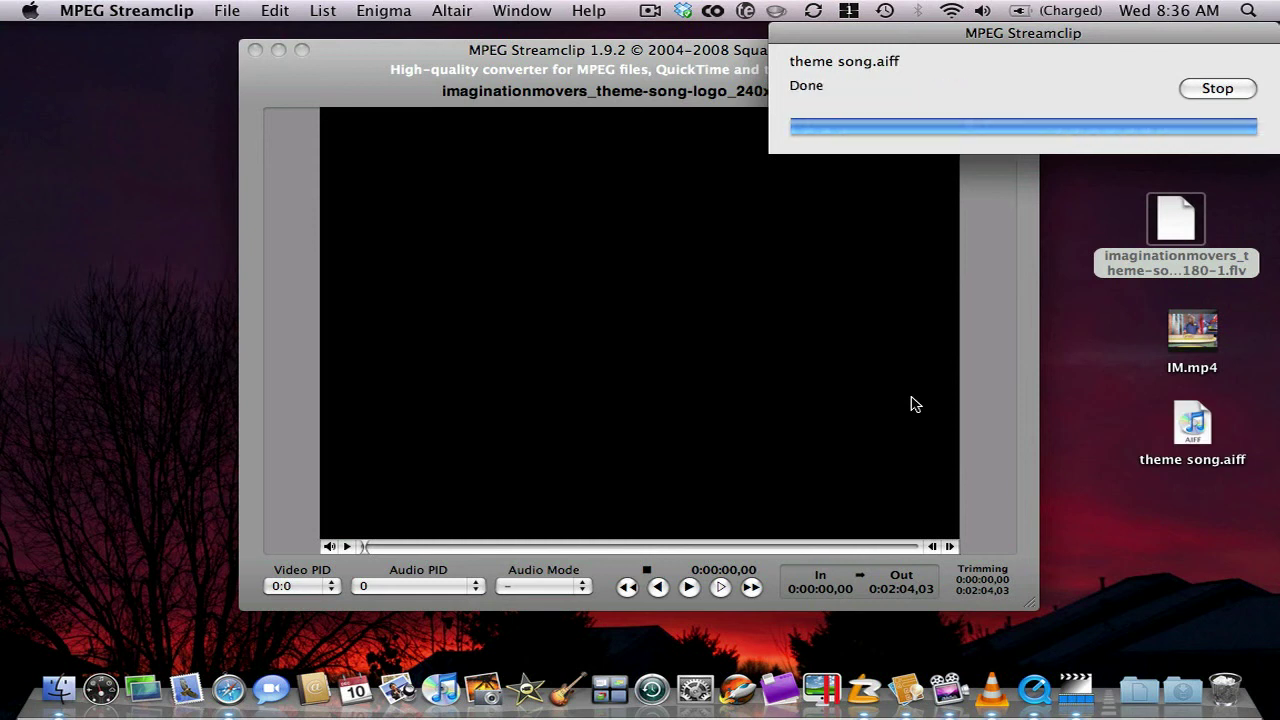
Step: Play theme song.aiff in QuickTime Player with the volume up, then pause and close QuickTime and Streamclip
right_click(1208, 438)
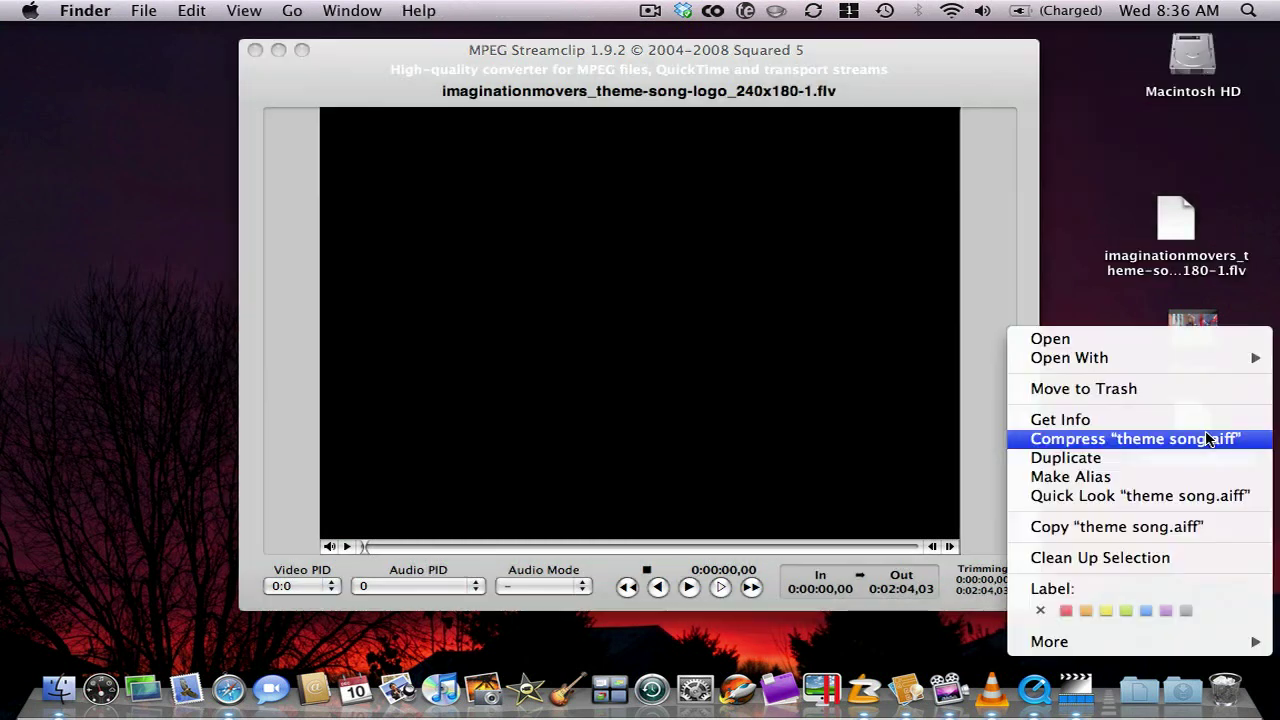
mouse_move(1190, 367)
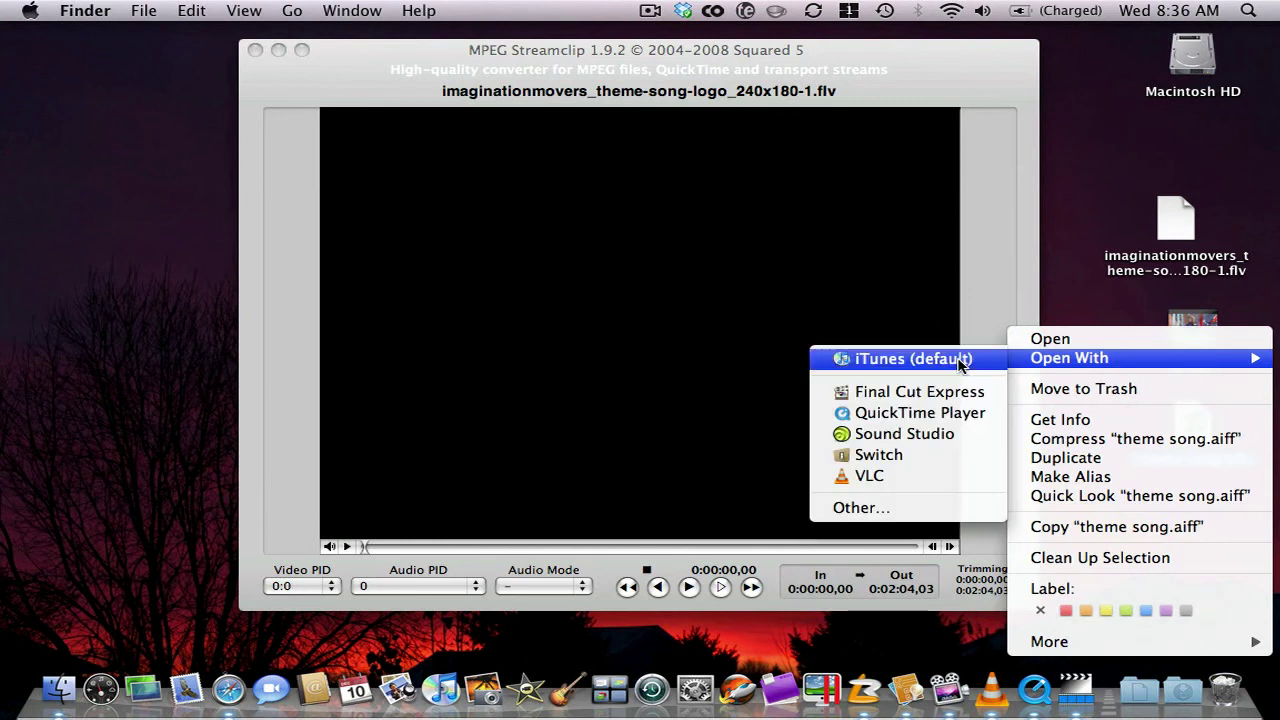
left_click(940, 412)
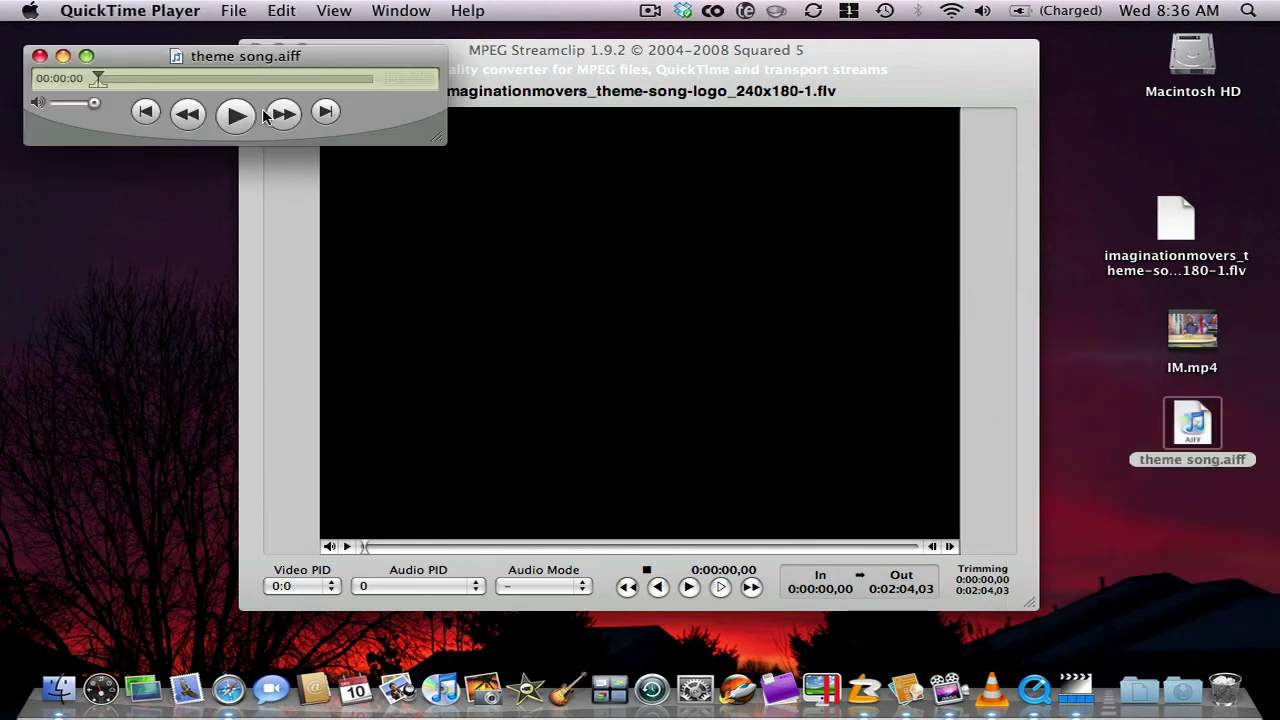
left_click(237, 114)
left_click_drag(302, 53, 309, 120)
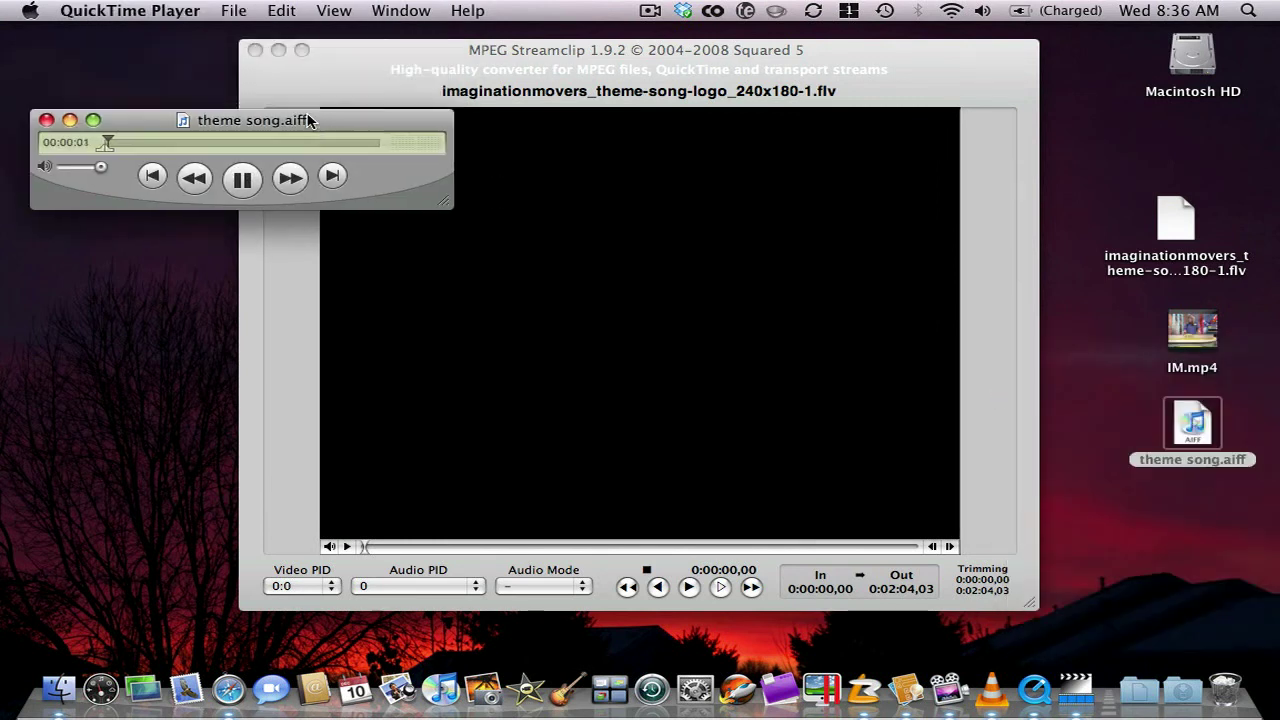
key("XF86AudioLowerVolume")
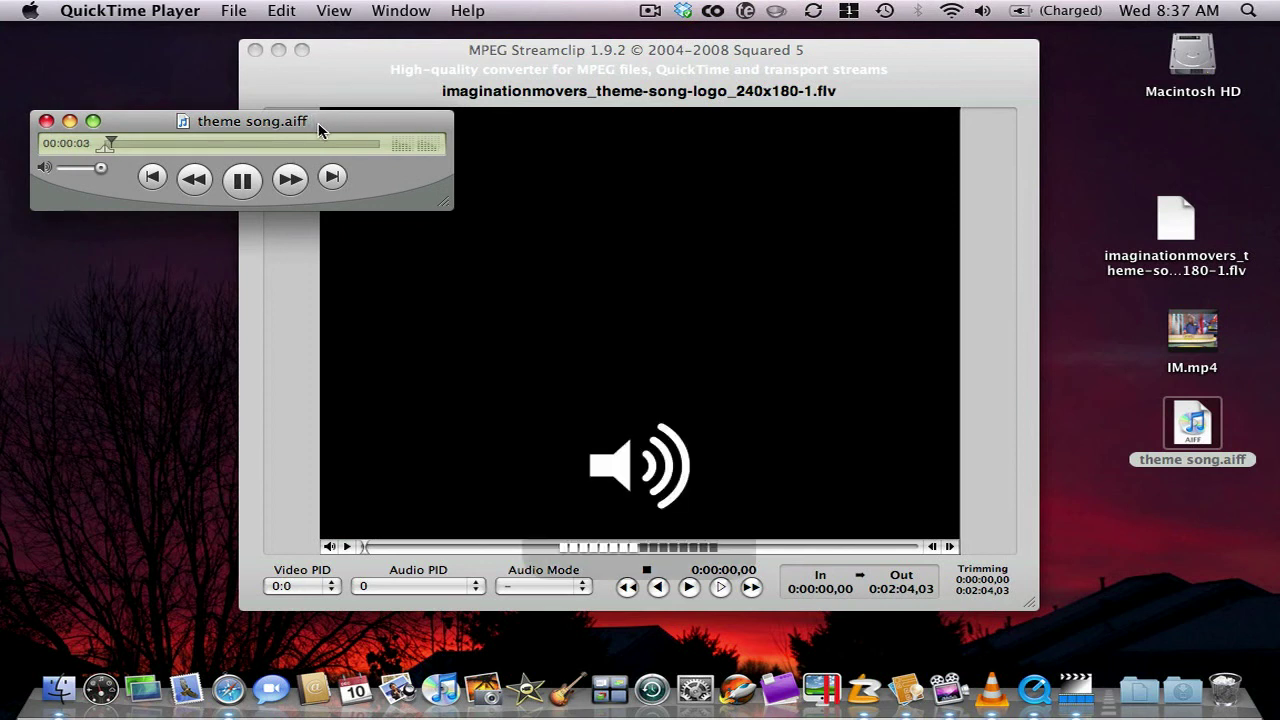
key("space")
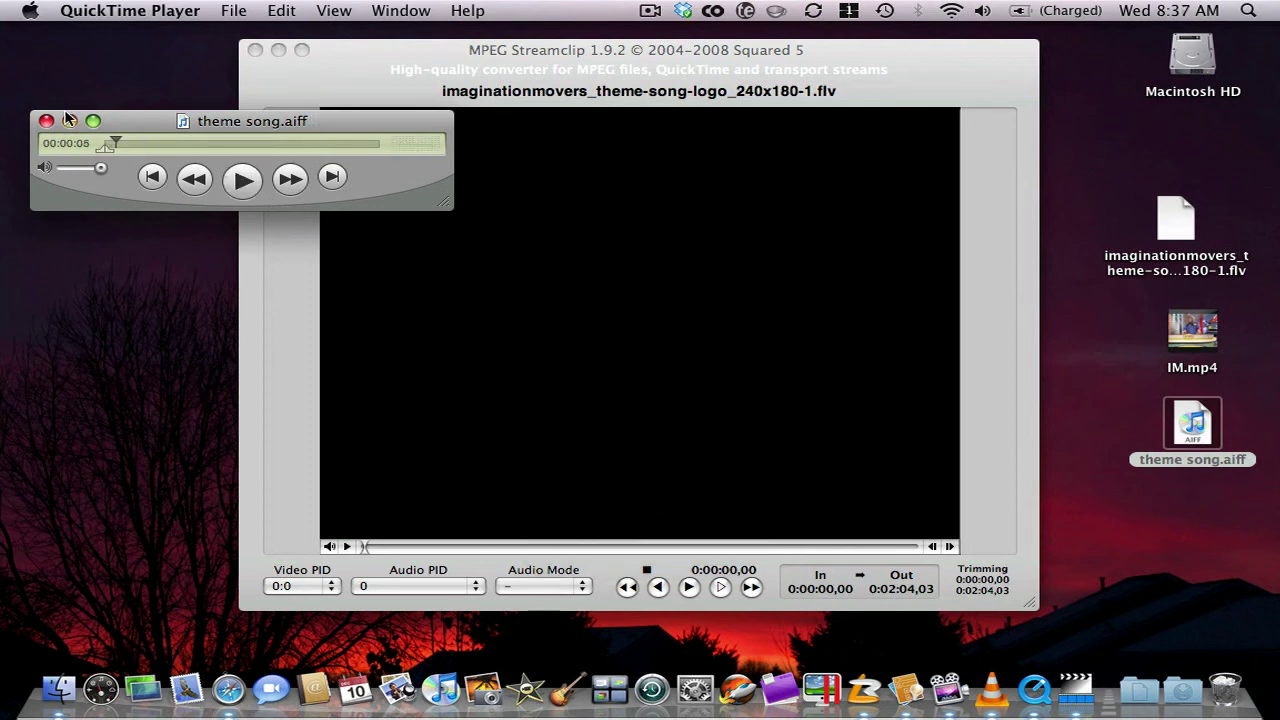
left_click(46, 121)
left_click(255, 50)
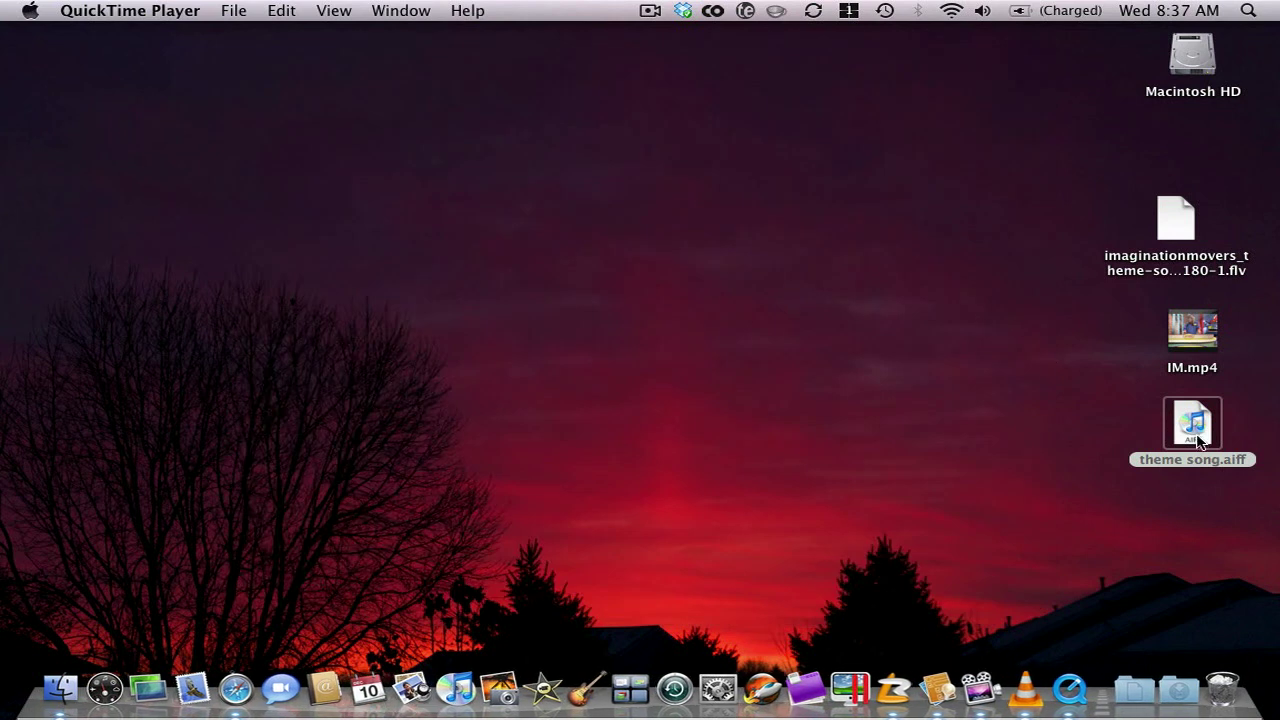
Step: Launch iTunes and drag theme song.aiff from the desktop into the library
left_click(457, 700)
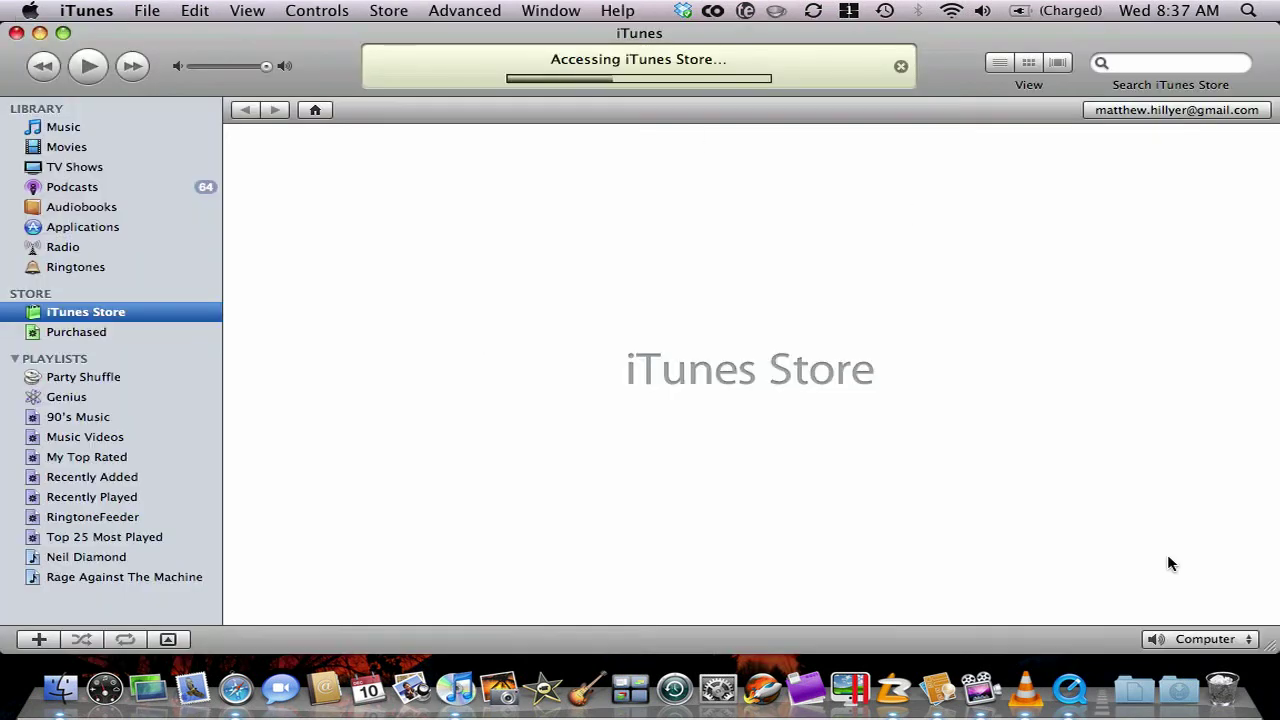
left_click_drag(1254, 648, 868, 590)
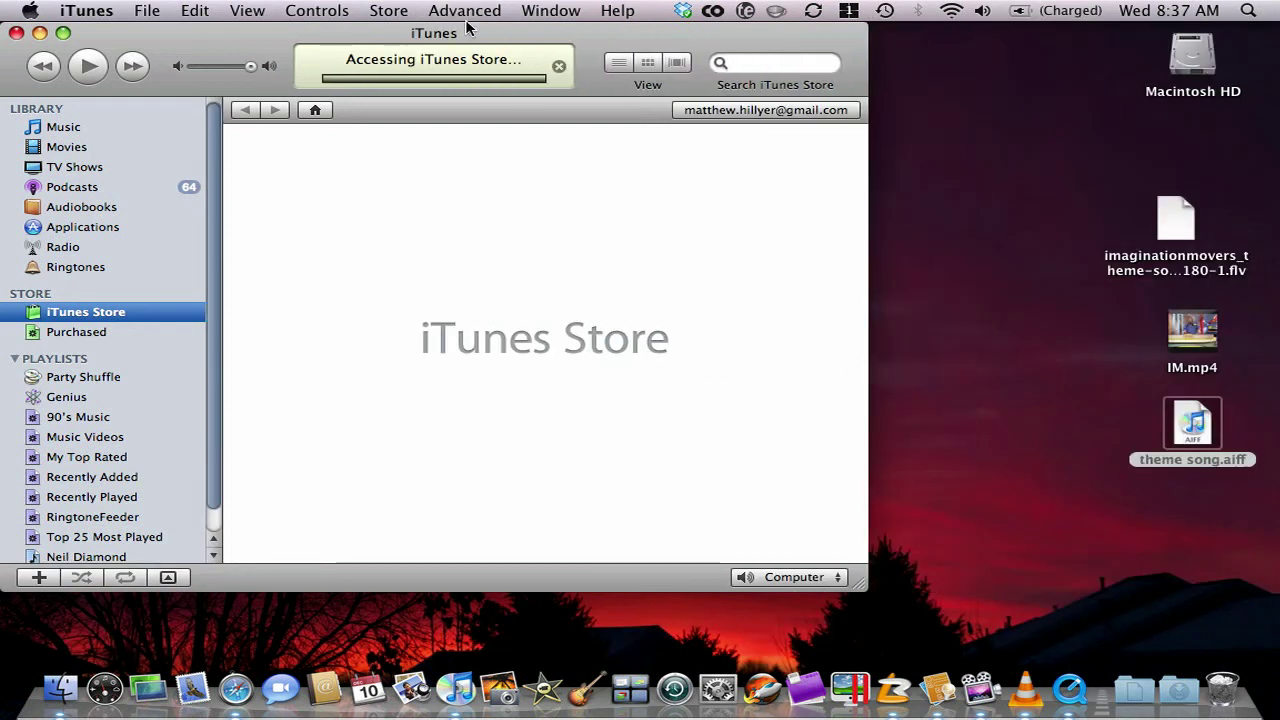
left_click_drag(463, 27, 571, 34)
left_click_drag(1205, 425, 204, 146)
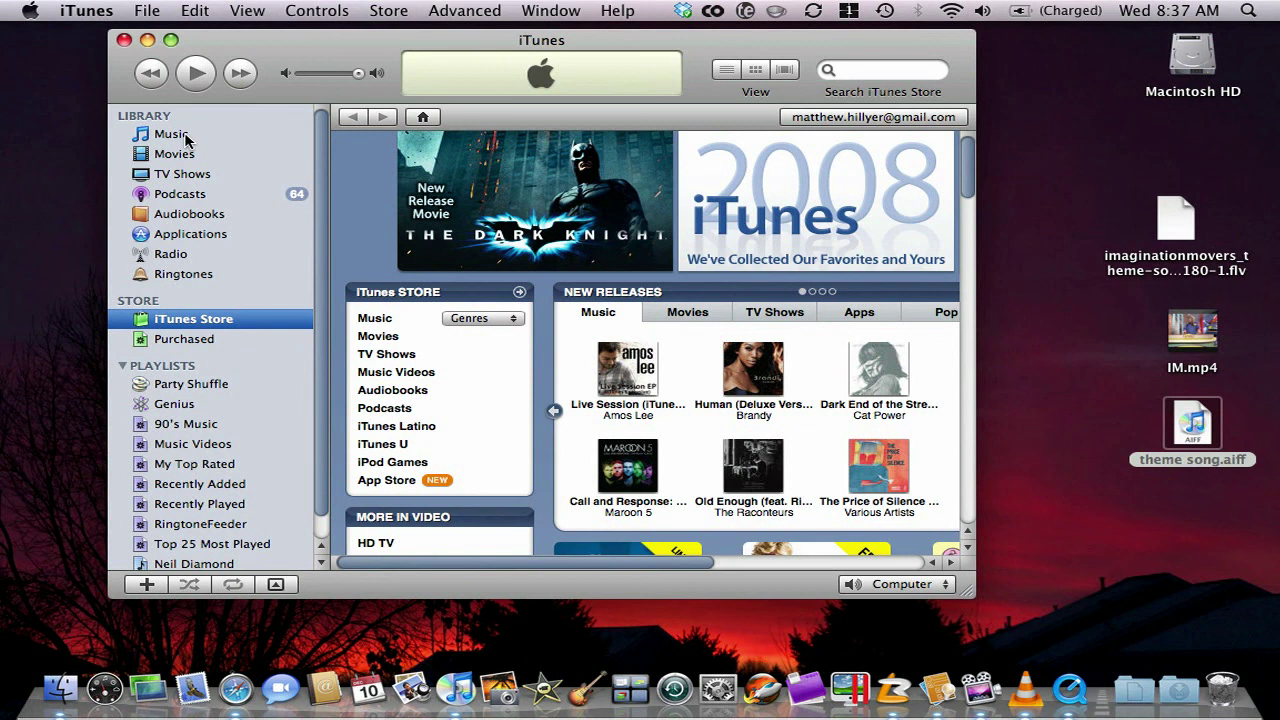
left_click(186, 136)
Step: Search the Music library for 'theme', play the track, and widen the window
left_click_drag(969, 165, 966, 543)
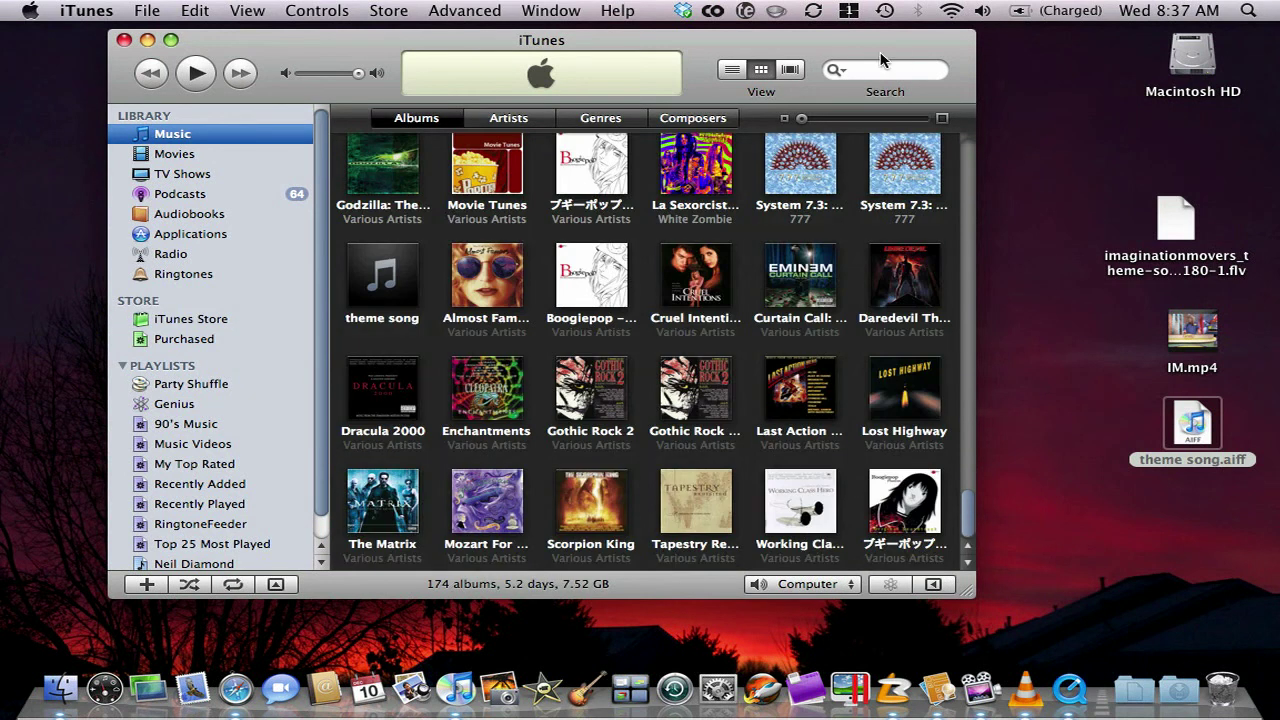
left_click(845, 70)
left_click(862, 70)
left_click(885, 72)
type("theme")
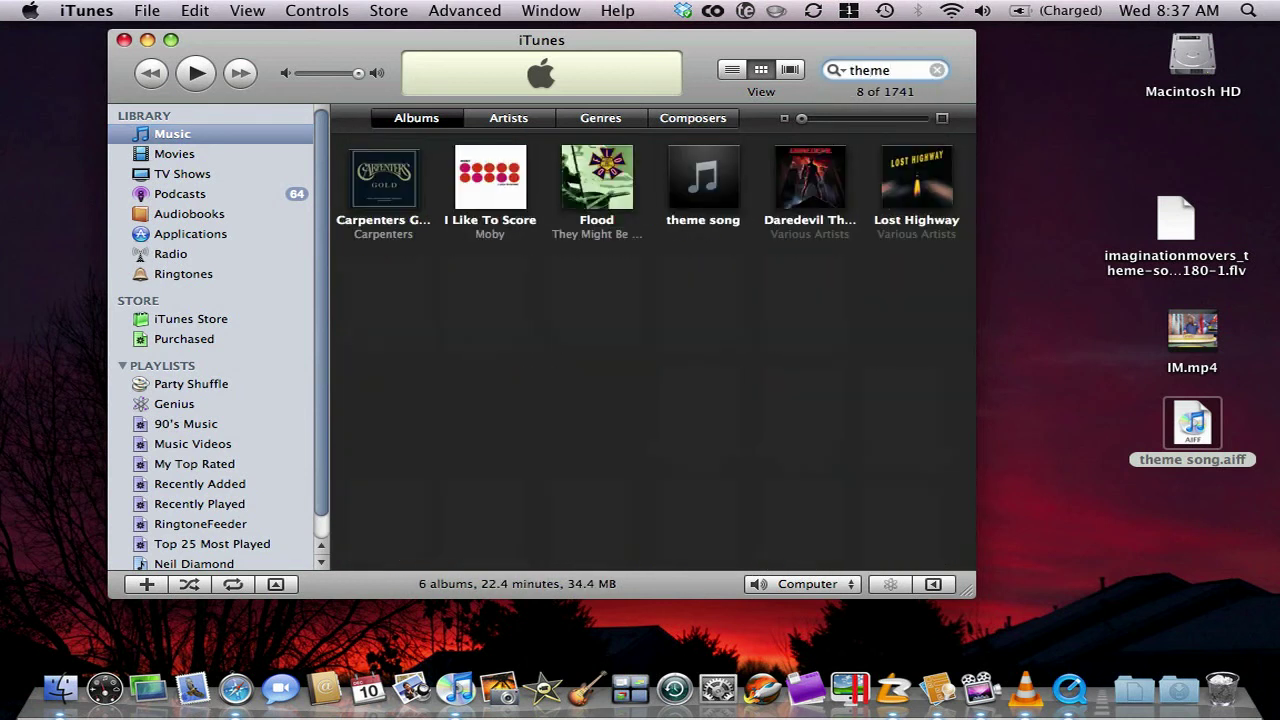
double_click(703, 178)
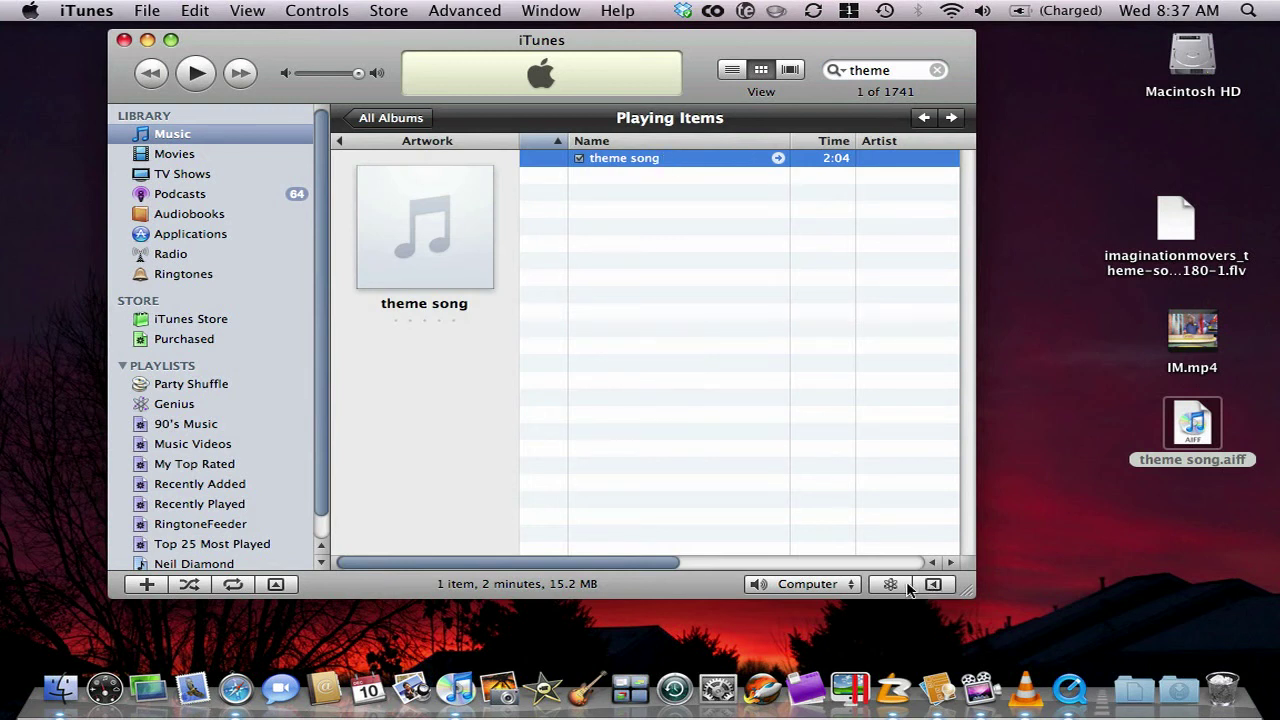
left_click_drag(972, 597, 1102, 600)
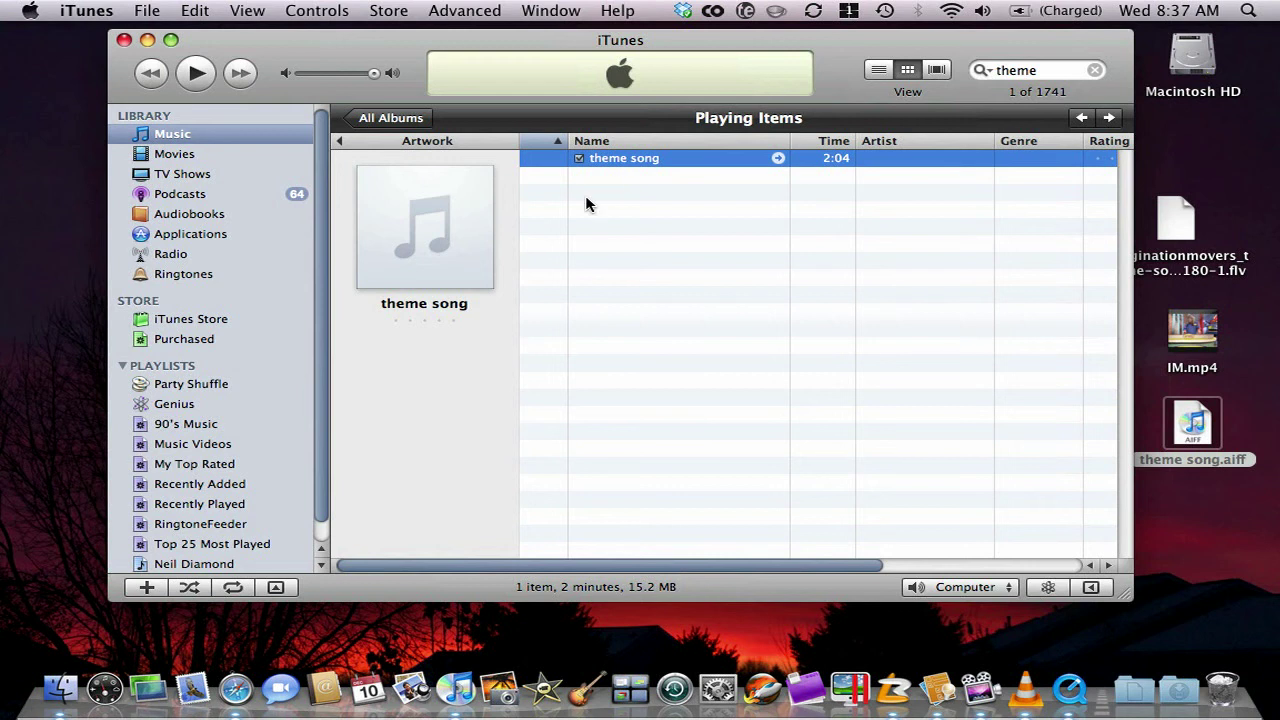
Step: Create a new playlist named 'kid cd'
scroll(321, 389, "down", 2)
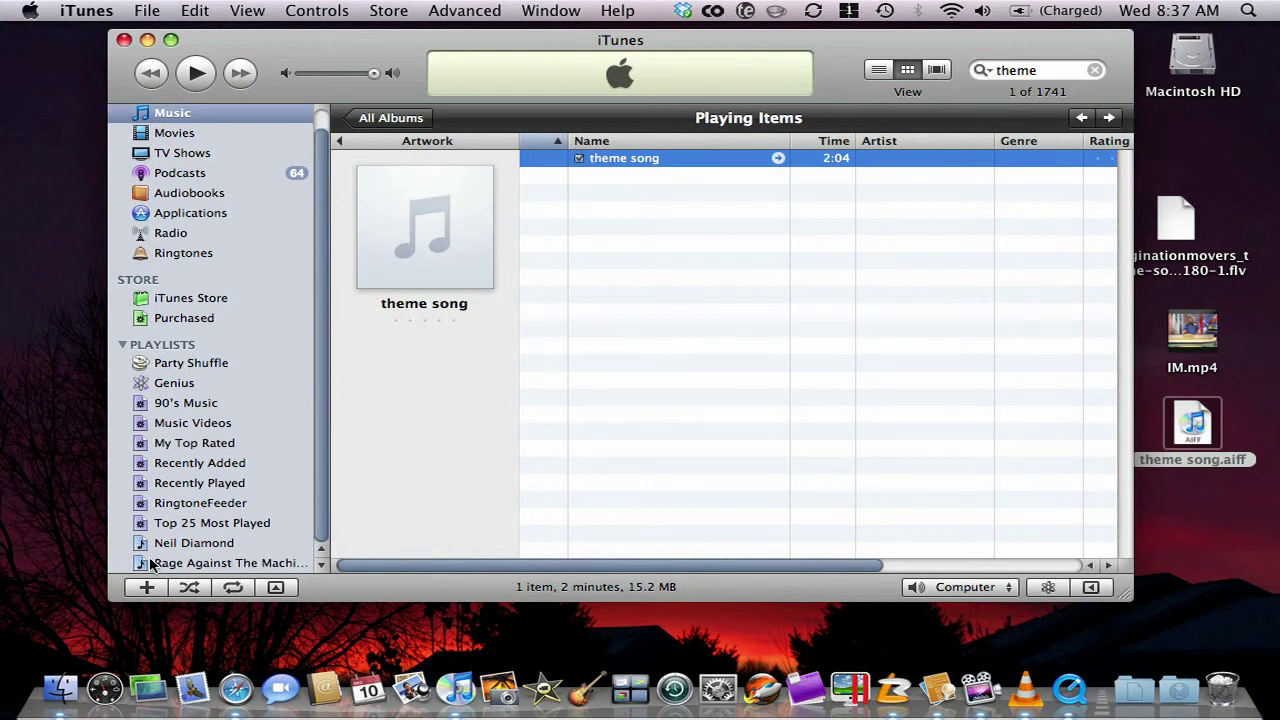
left_click(146, 587)
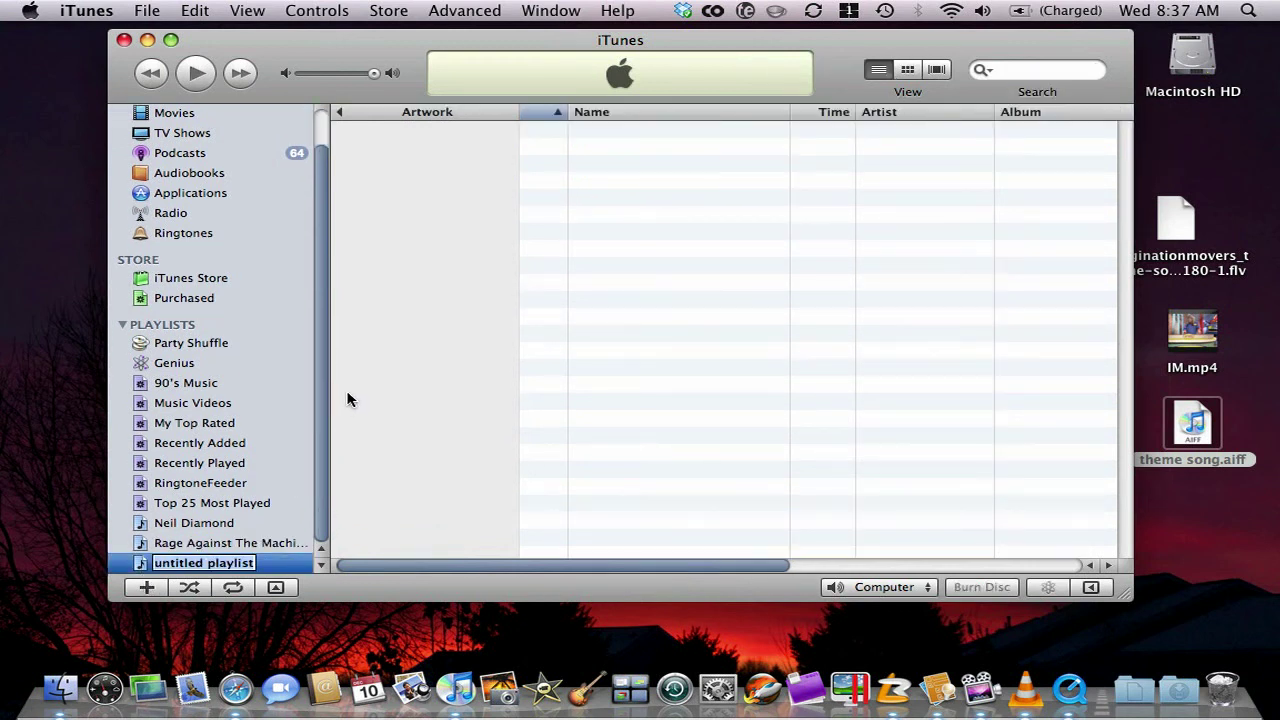
type("kid cd")
key("Return")
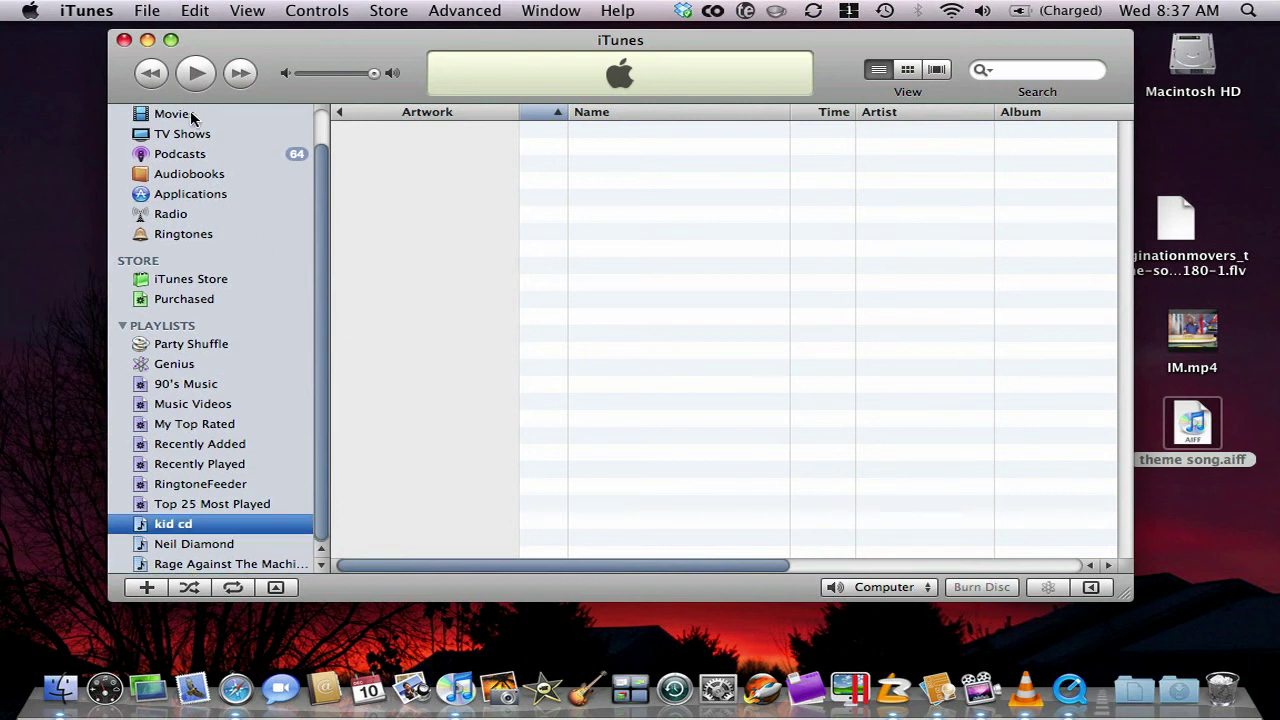
Step: Add 'theme song' to kid cd and open Burn Playlist to Disc settings
scroll(195, 131, "up", 3)
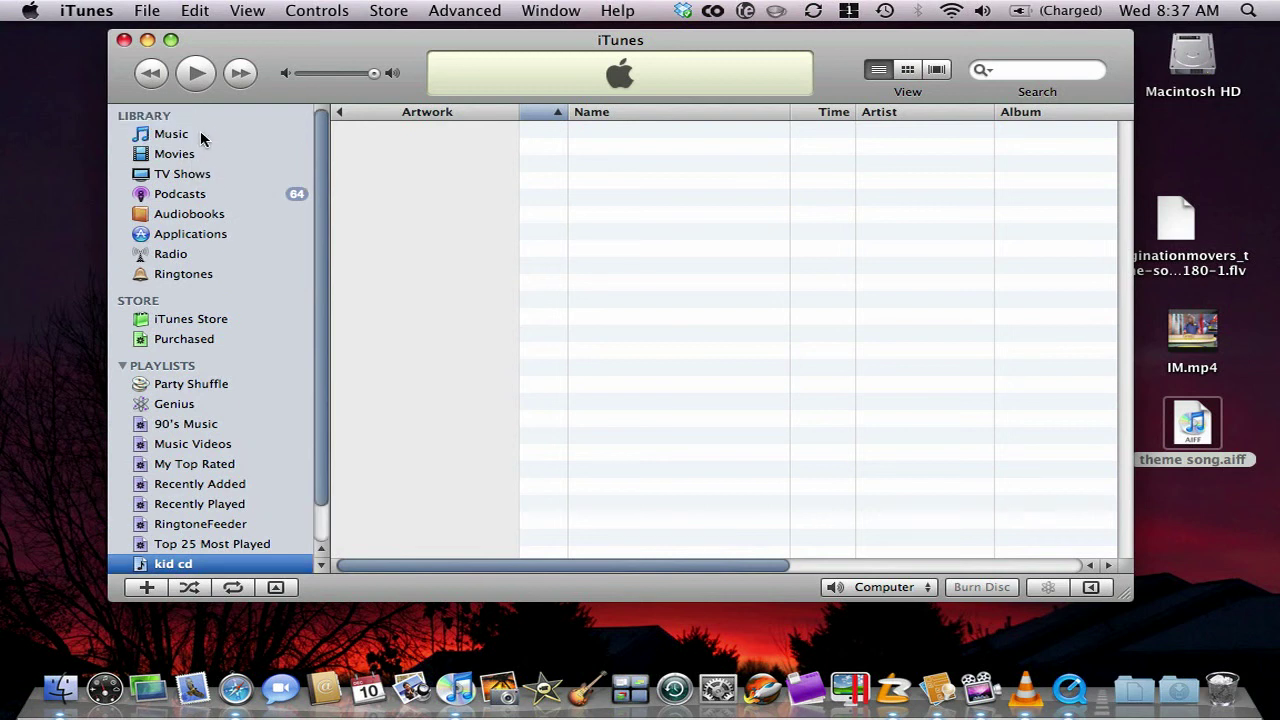
left_click(195, 133)
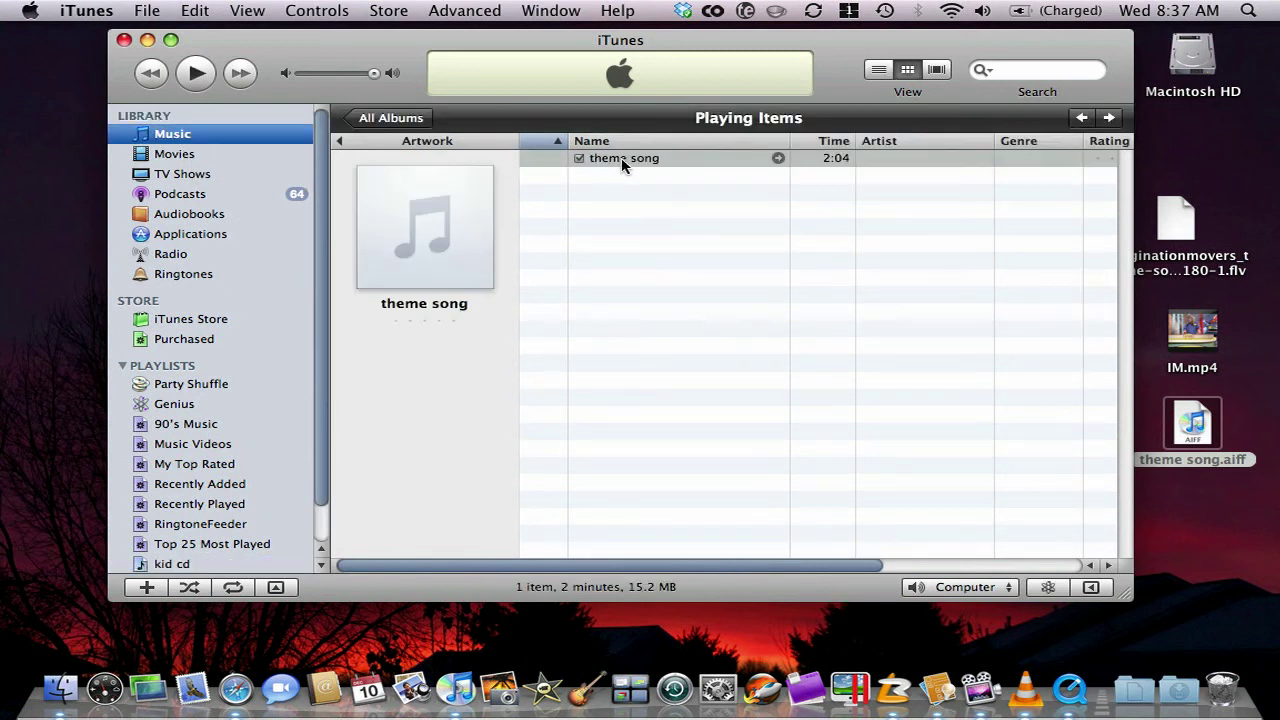
left_click_drag(623, 160, 192, 565)
left_click(192, 565)
right_click(193, 566)
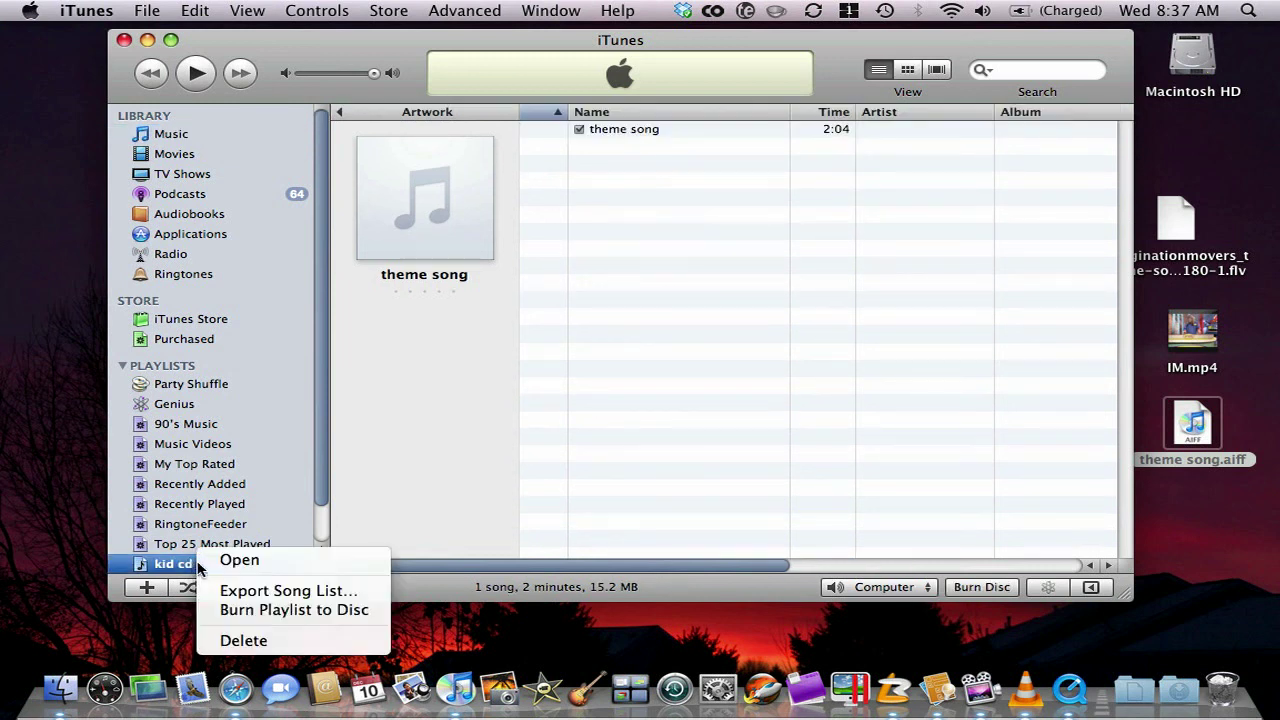
left_click(353, 609)
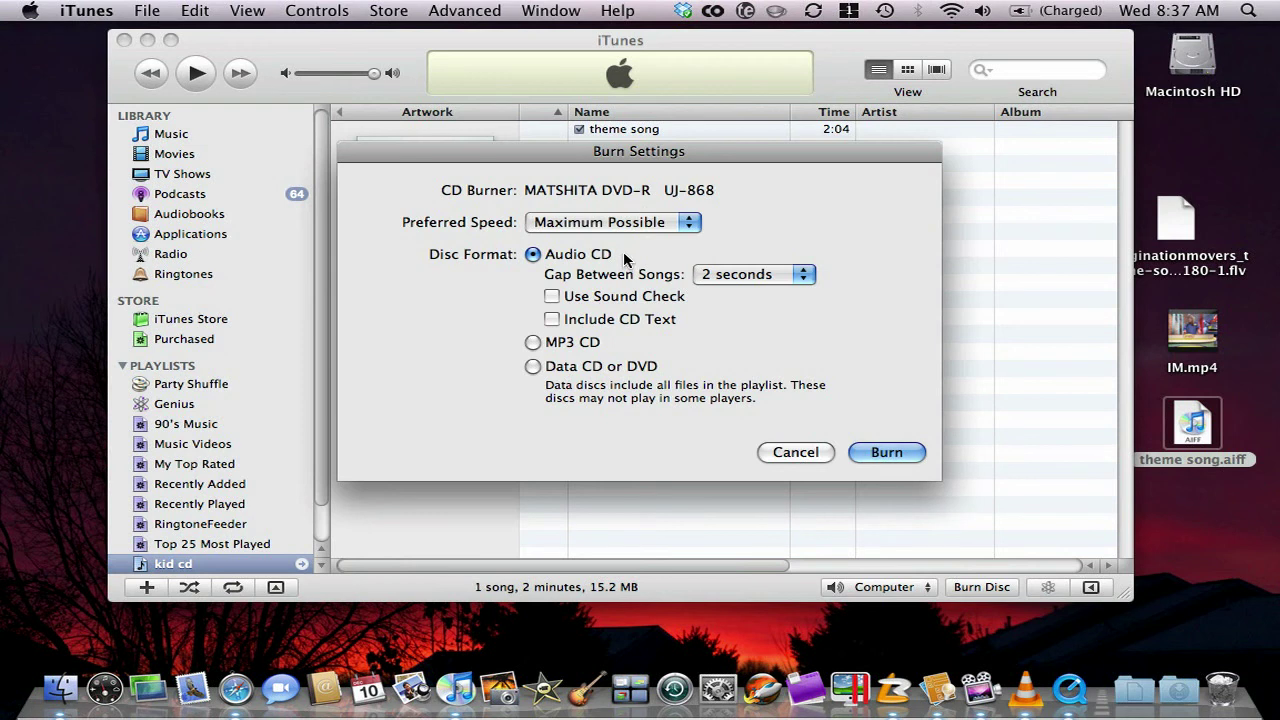
Step: Burn the kid cd playlist as an audio CD, dismiss the blank-disc notice, and quit iTunes
left_click(886, 453)
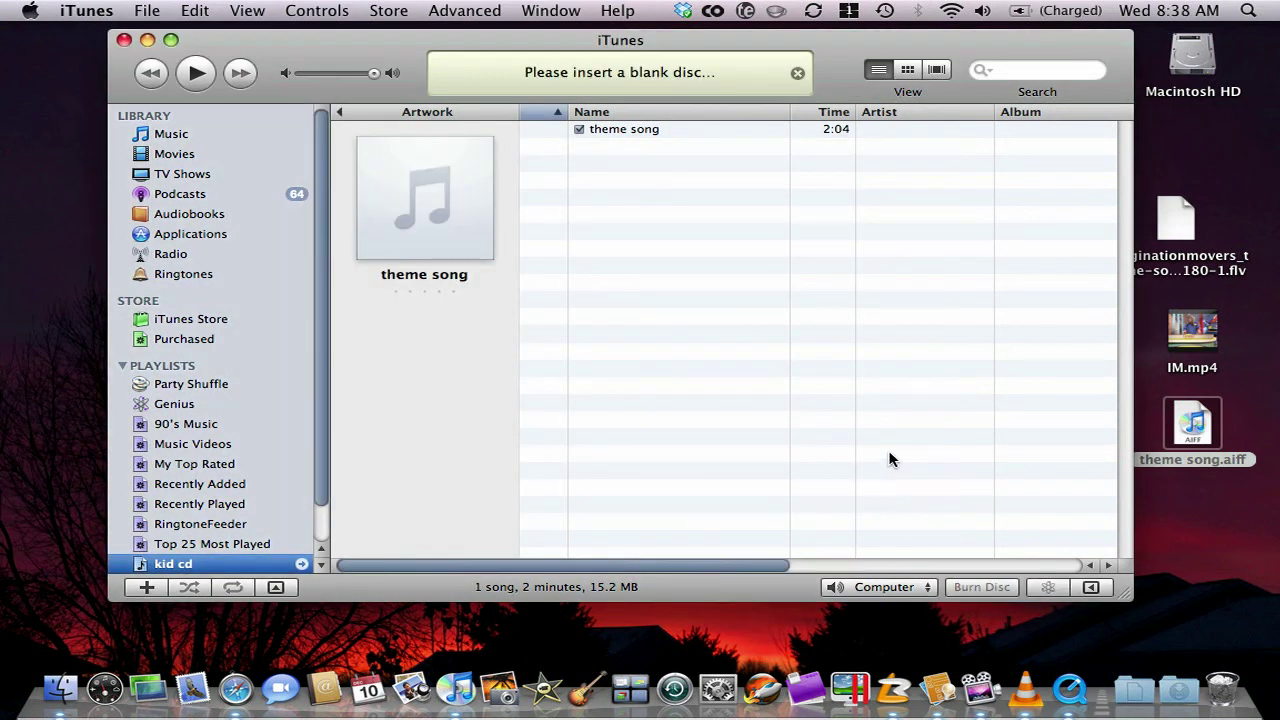
left_click(797, 73)
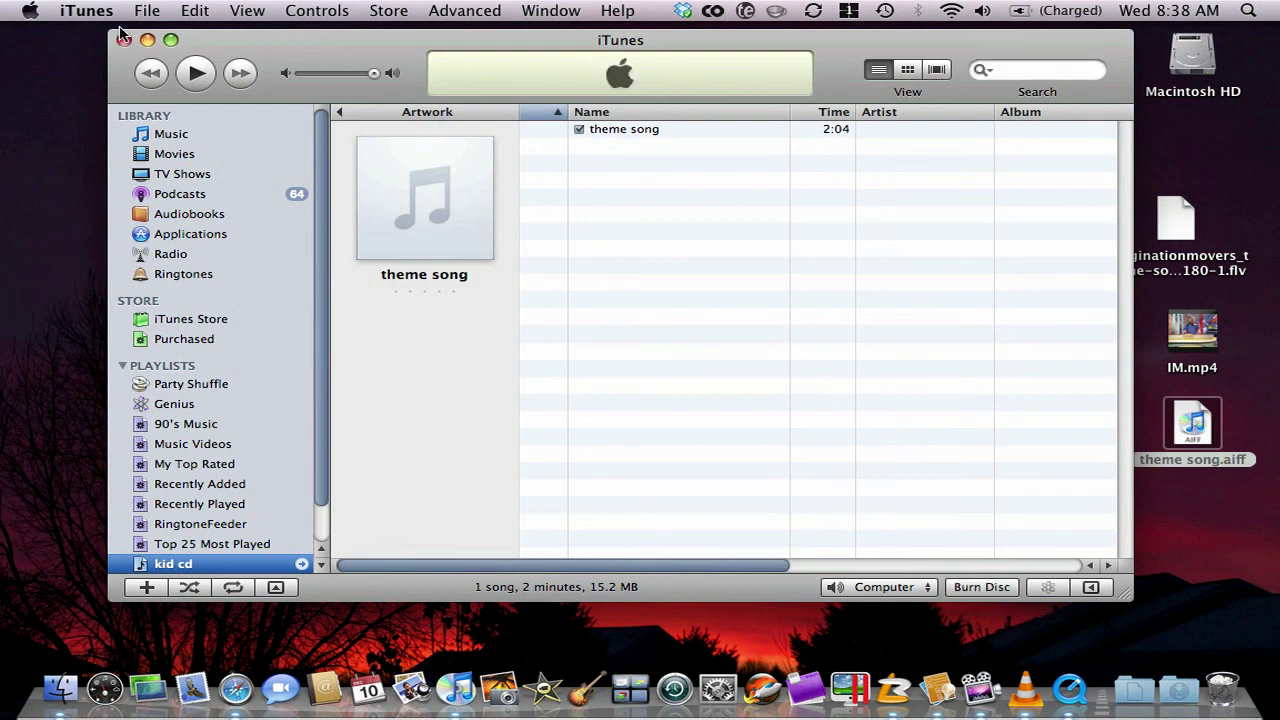
left_click(87, 11)
left_click(152, 288)
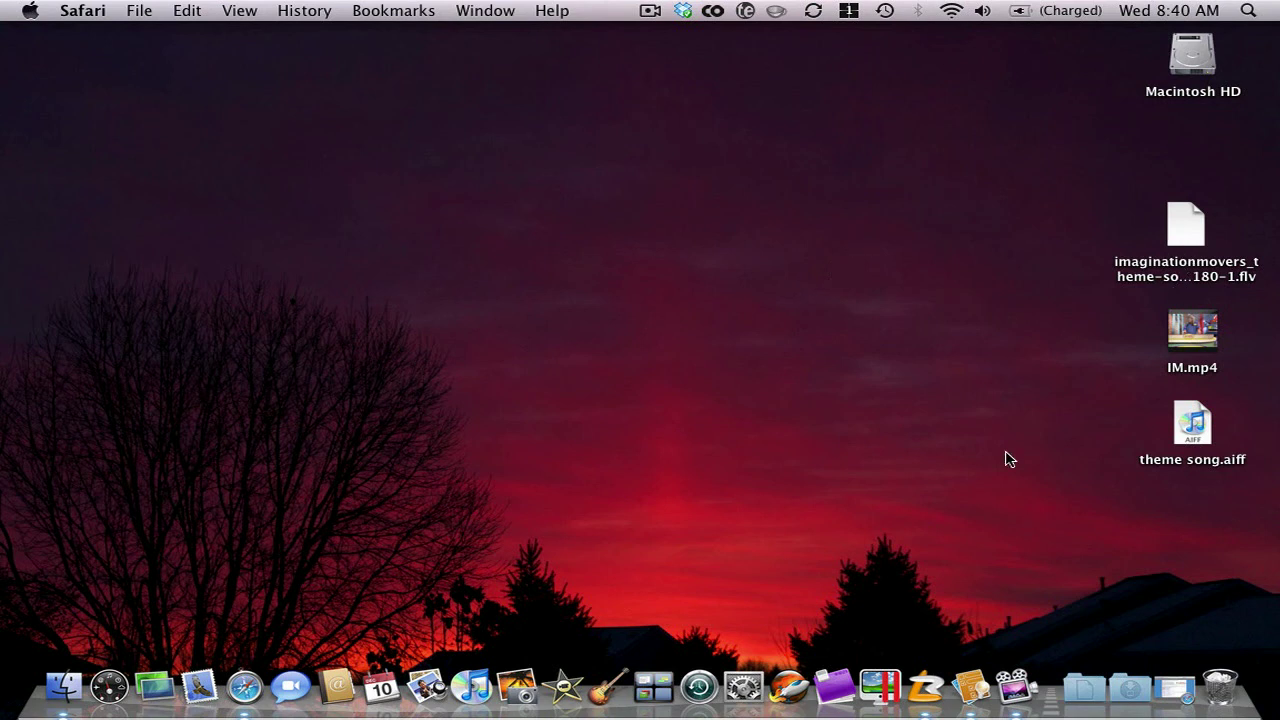
Step: Launch MPEG Streamclip from the quick launcher by typing mpeg
key("super+space")
type("mpeg")
key("Return")
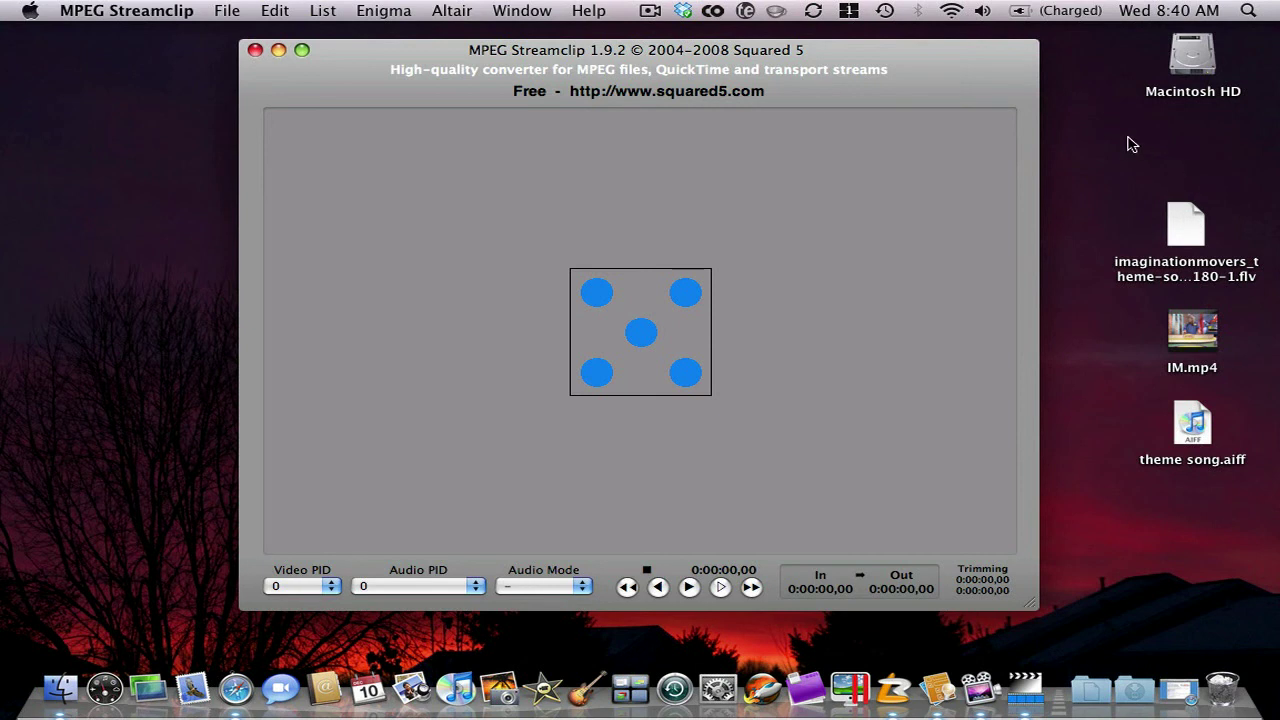
Step: Select the flv video and IM.mp4 on the desktop and drag both into MPEG Streamclip
left_click(1185, 224)
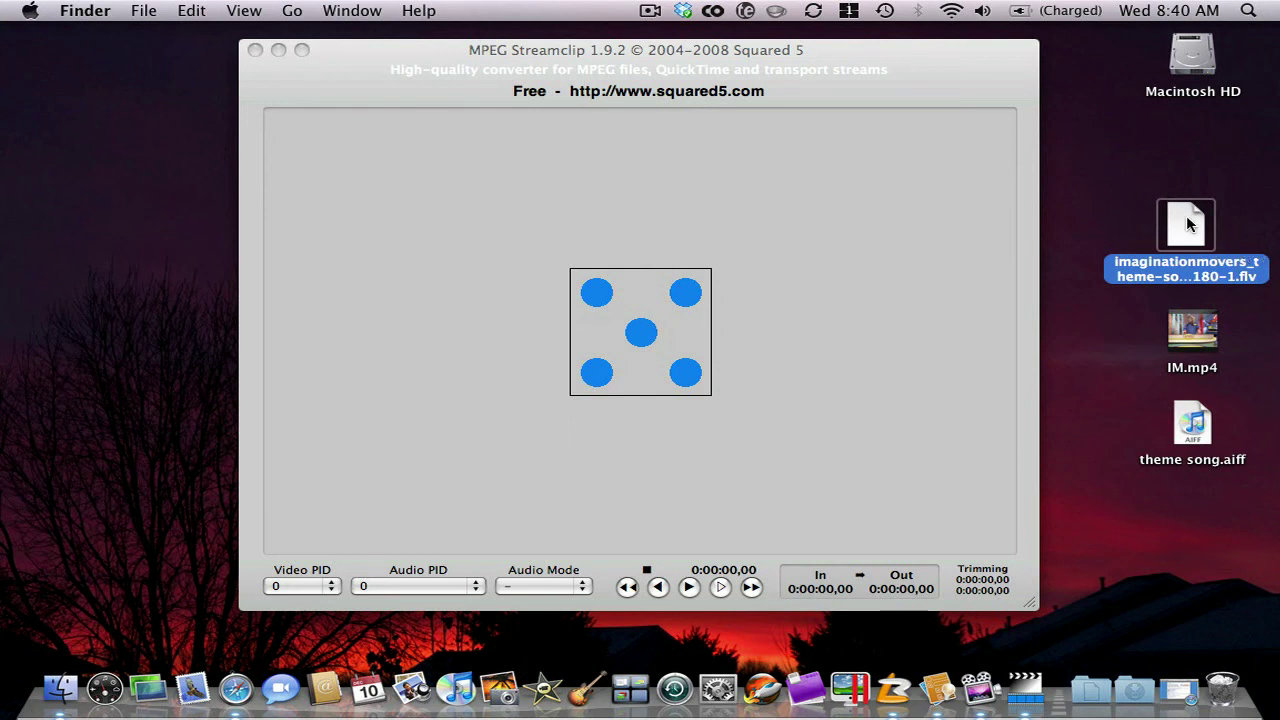
left_click_drag(1130, 198, 1200, 340)
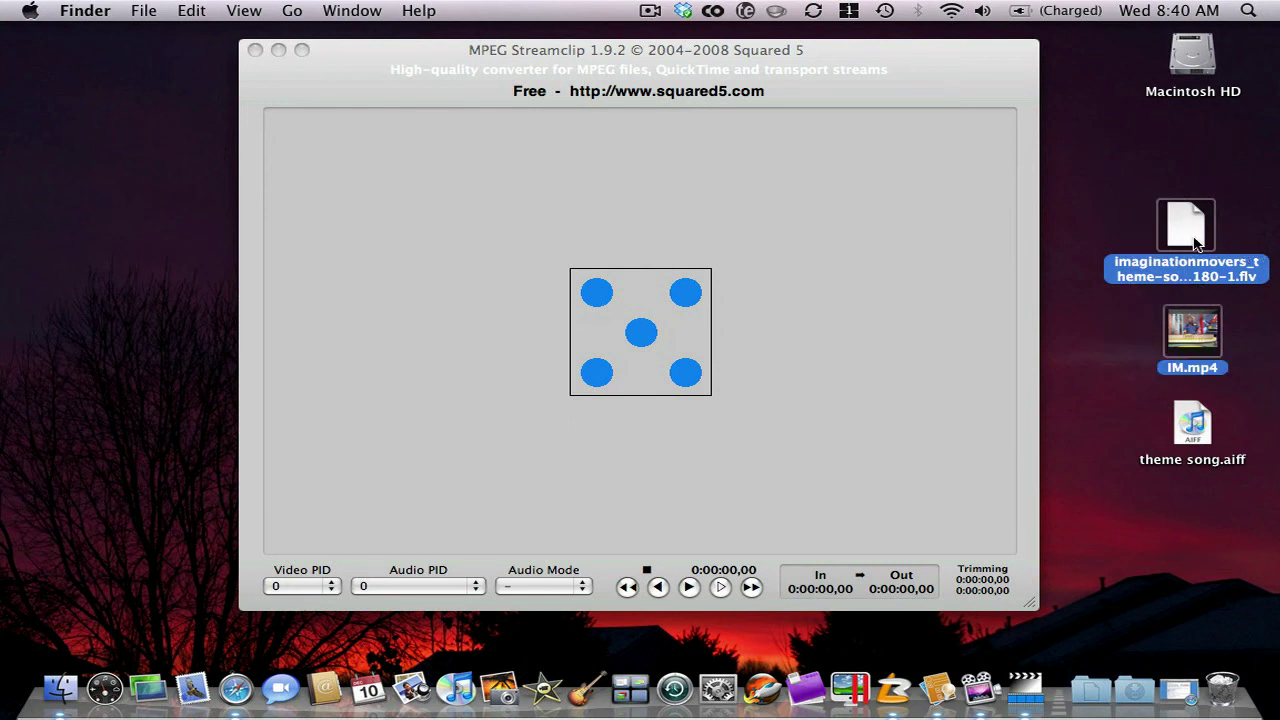
left_click_drag(1155, 235, 620, 315)
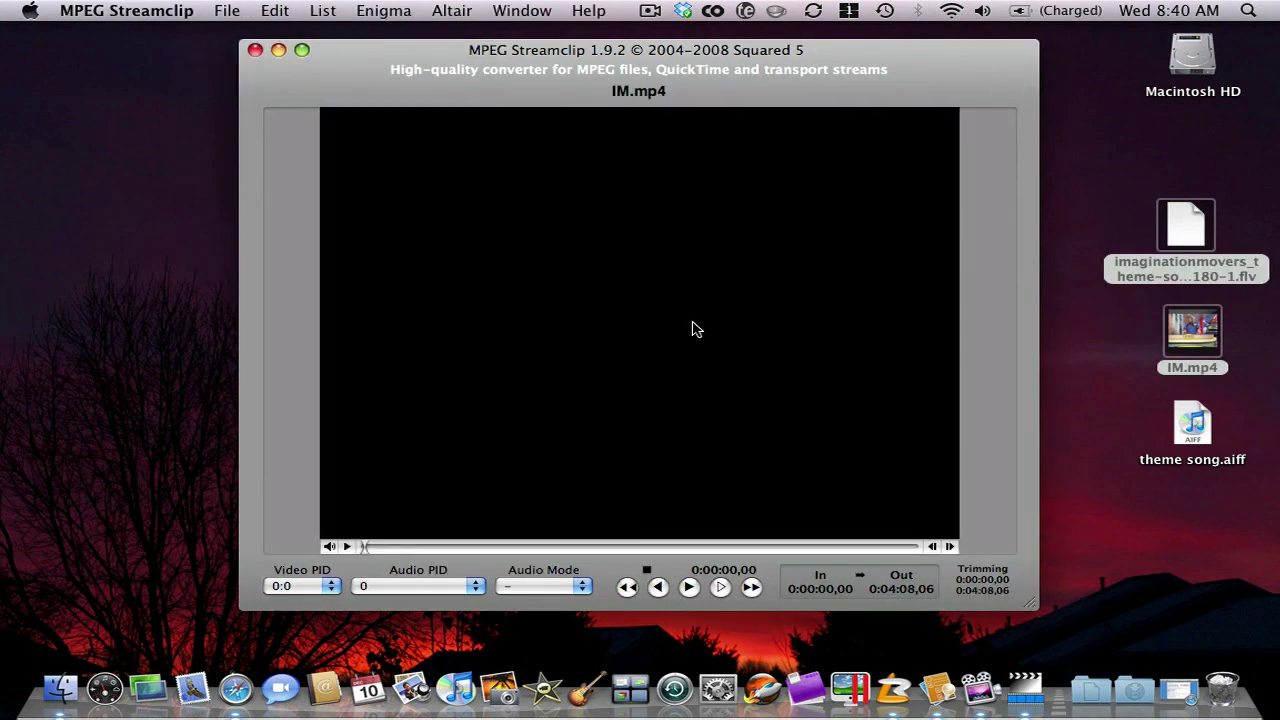
Step: Export the combined clips to MPEG-4 as '2 files.mp4' on the desktop
left_click_drag(856, 50, 820, 54)
left_click(222, 11)
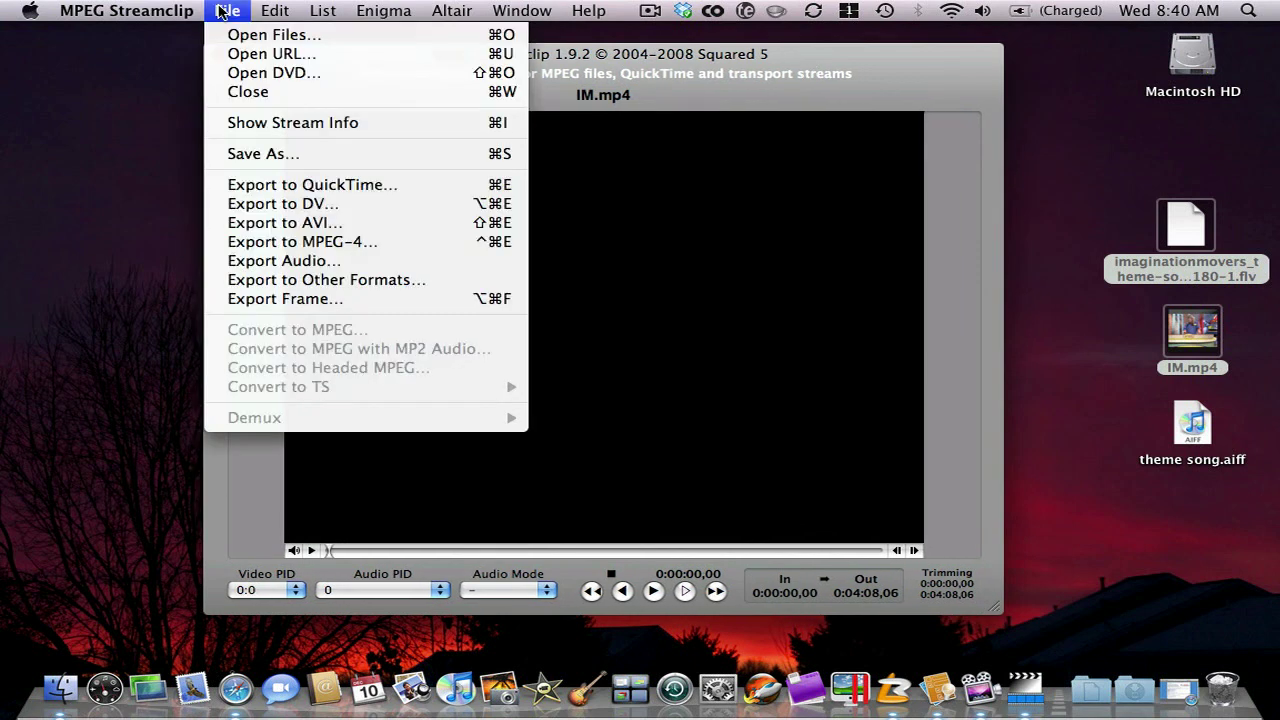
left_click(334, 244)
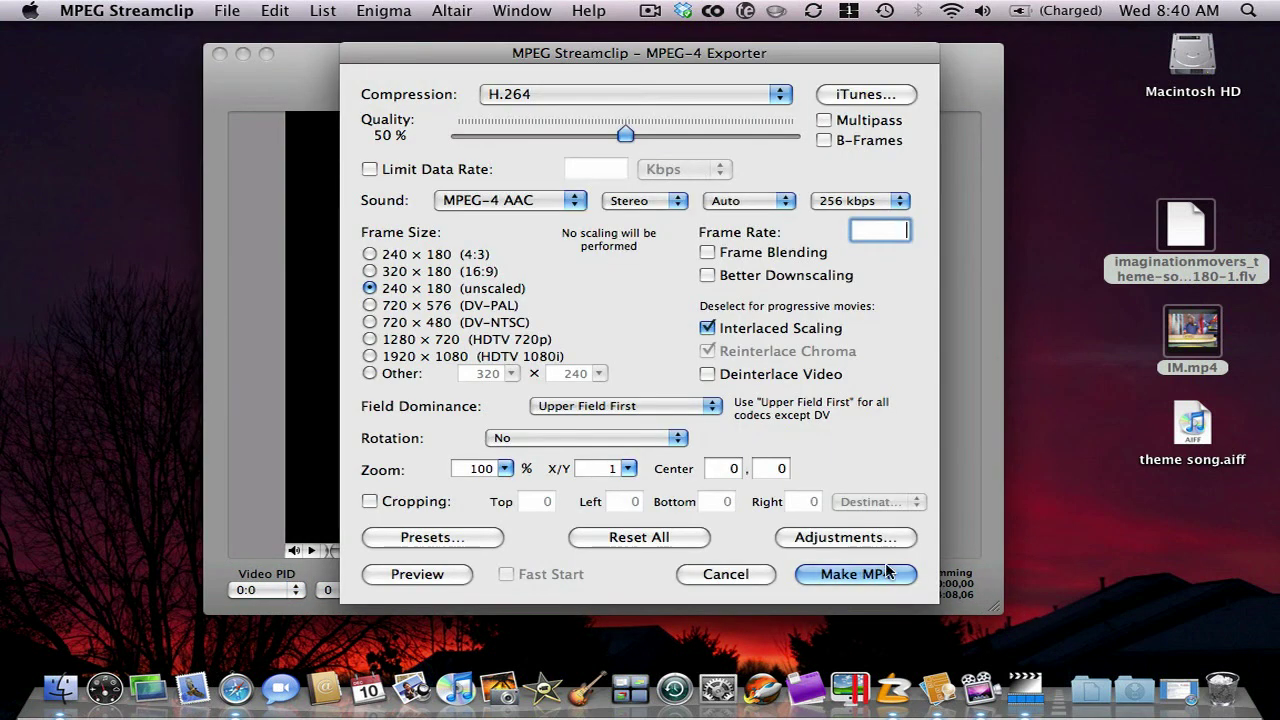
left_click(855, 574)
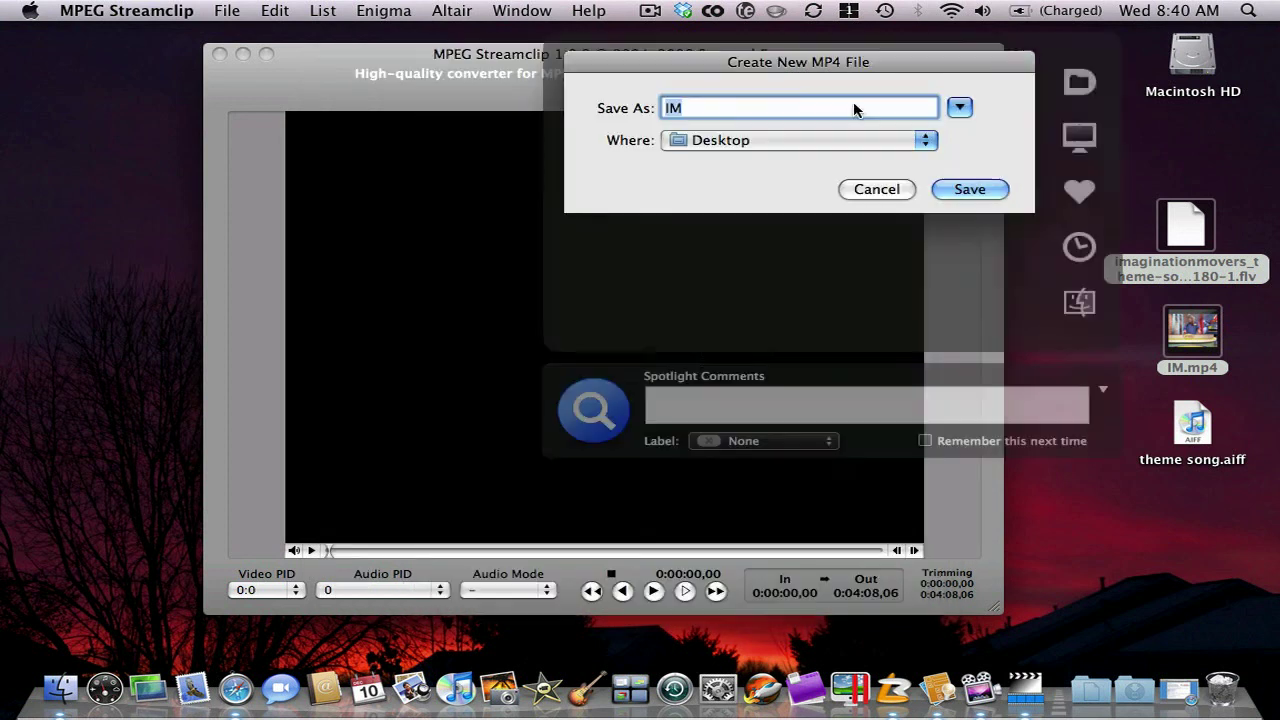
type("2 files")
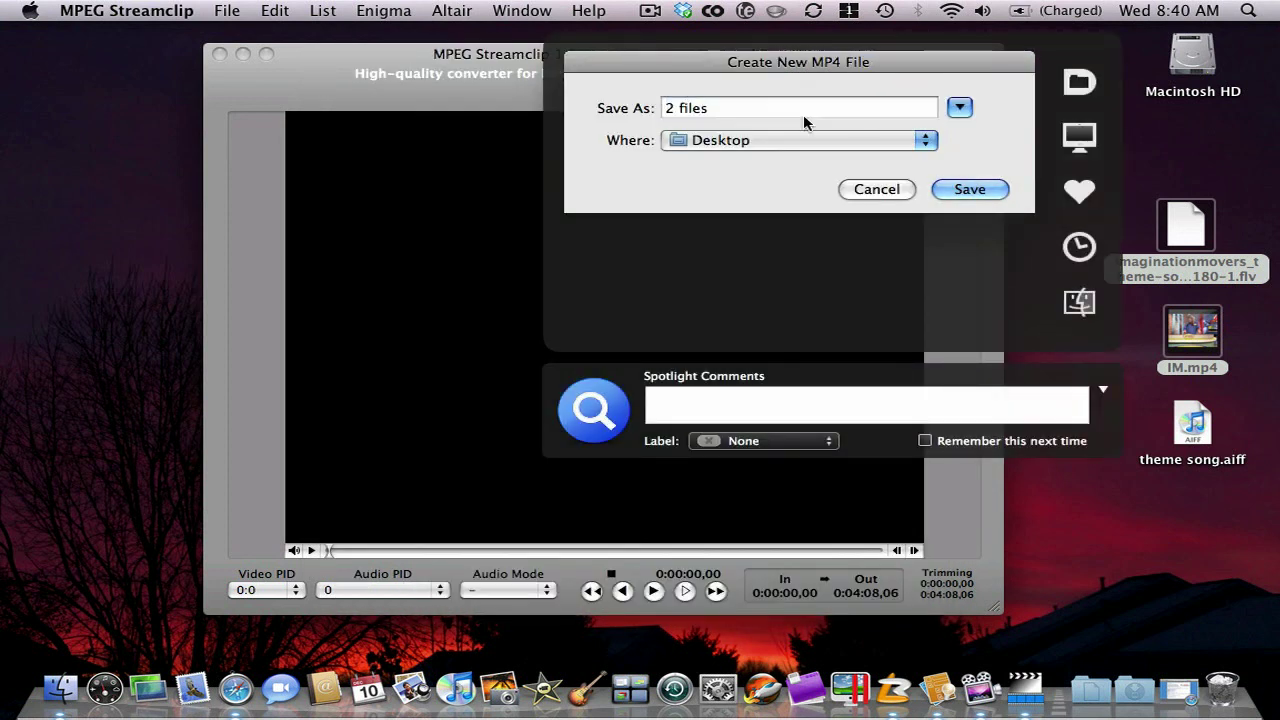
key("Return")
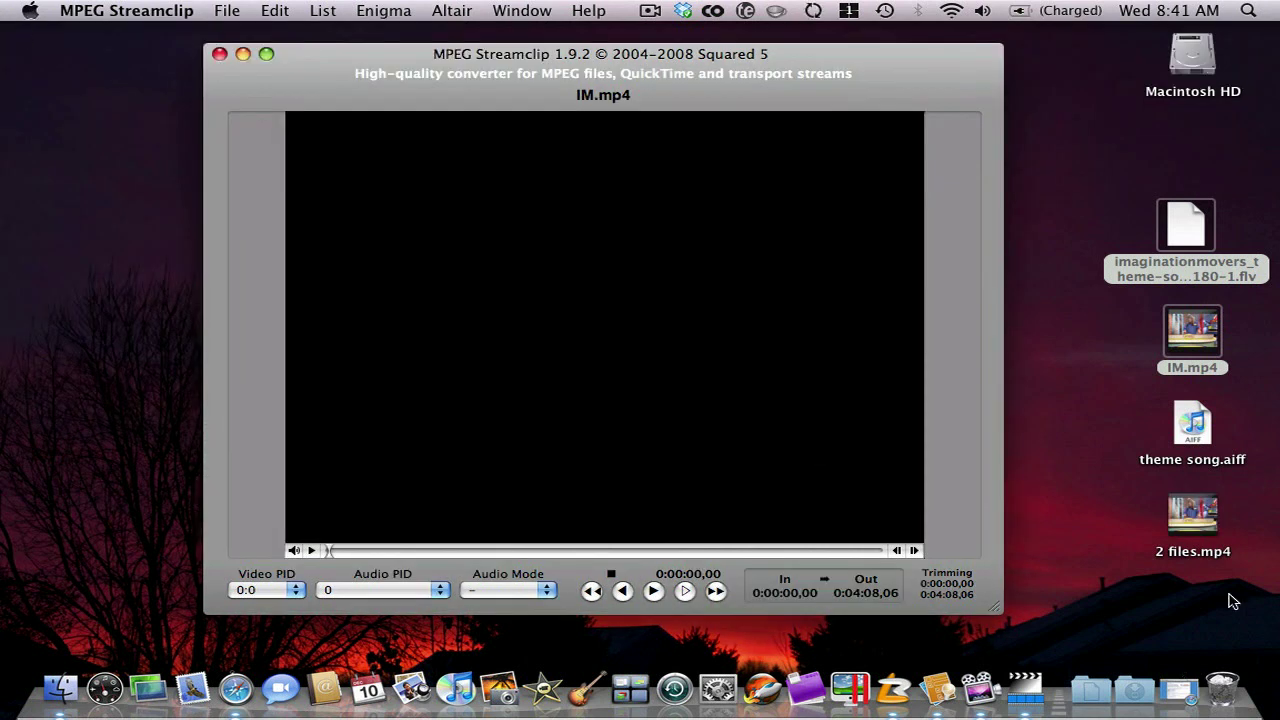
double_click(1200, 517)
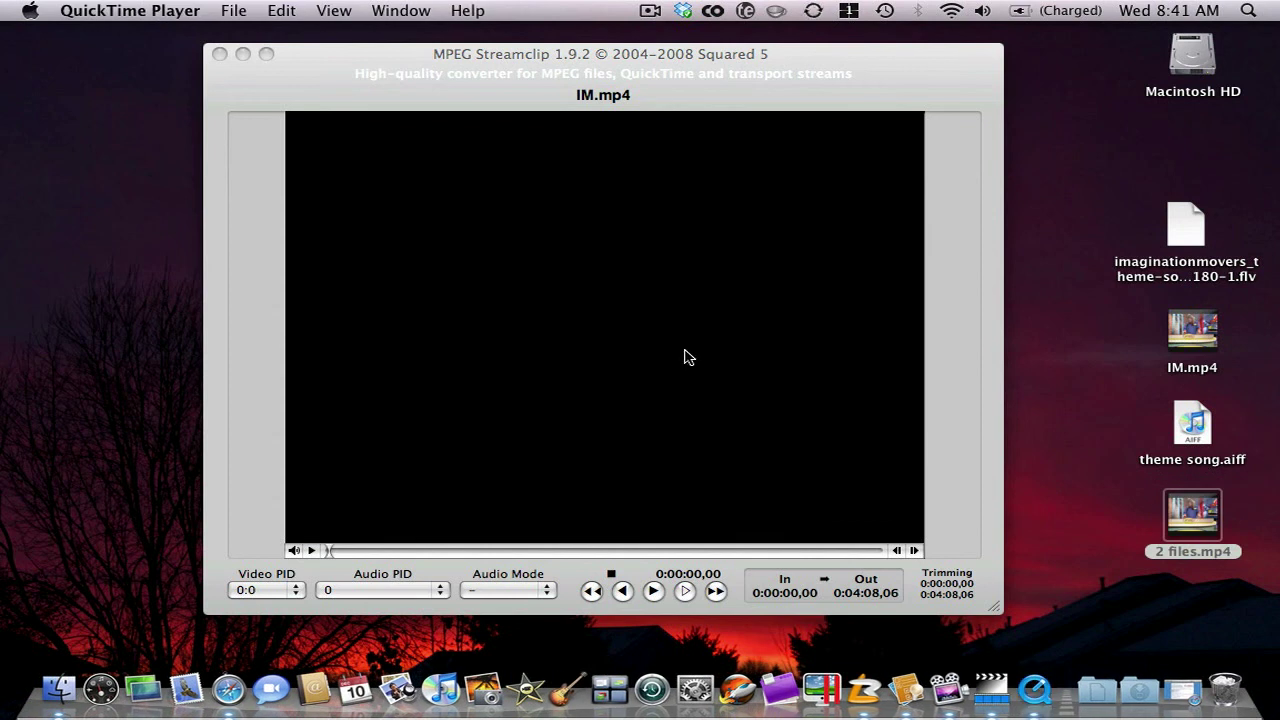
left_click(218, 300)
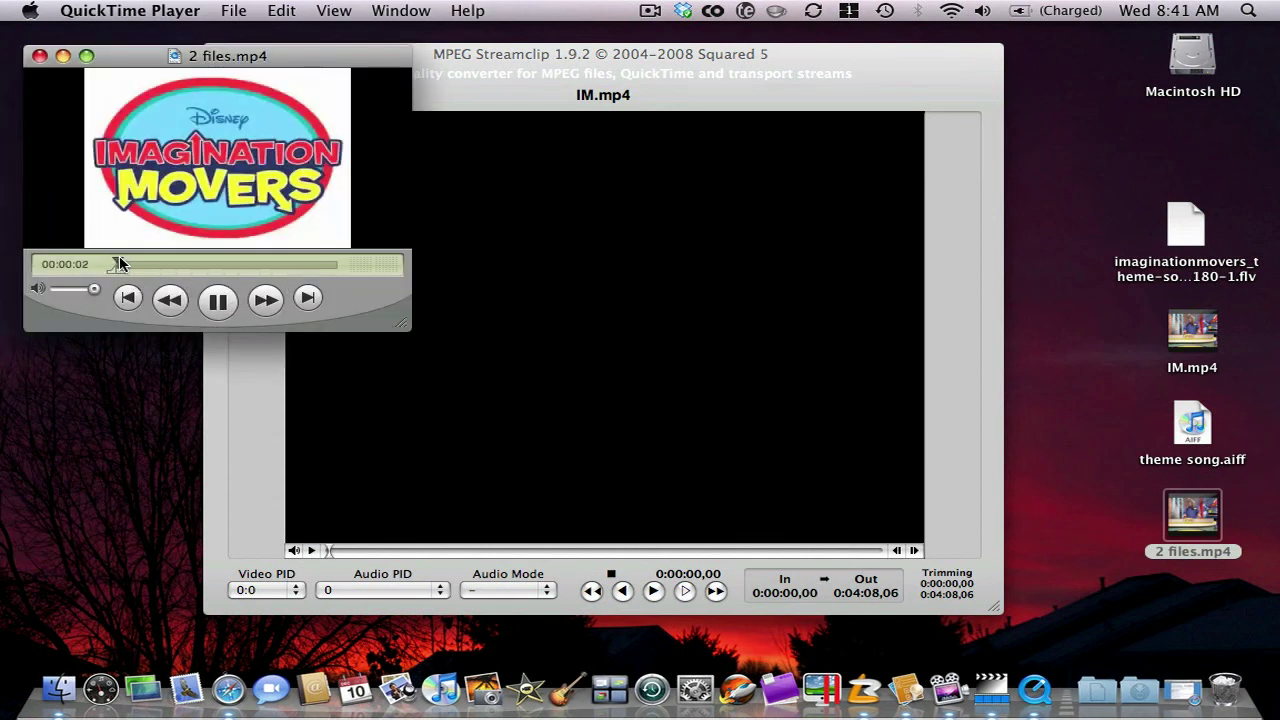
left_click_drag(117, 263, 234, 263)
left_click(219, 301)
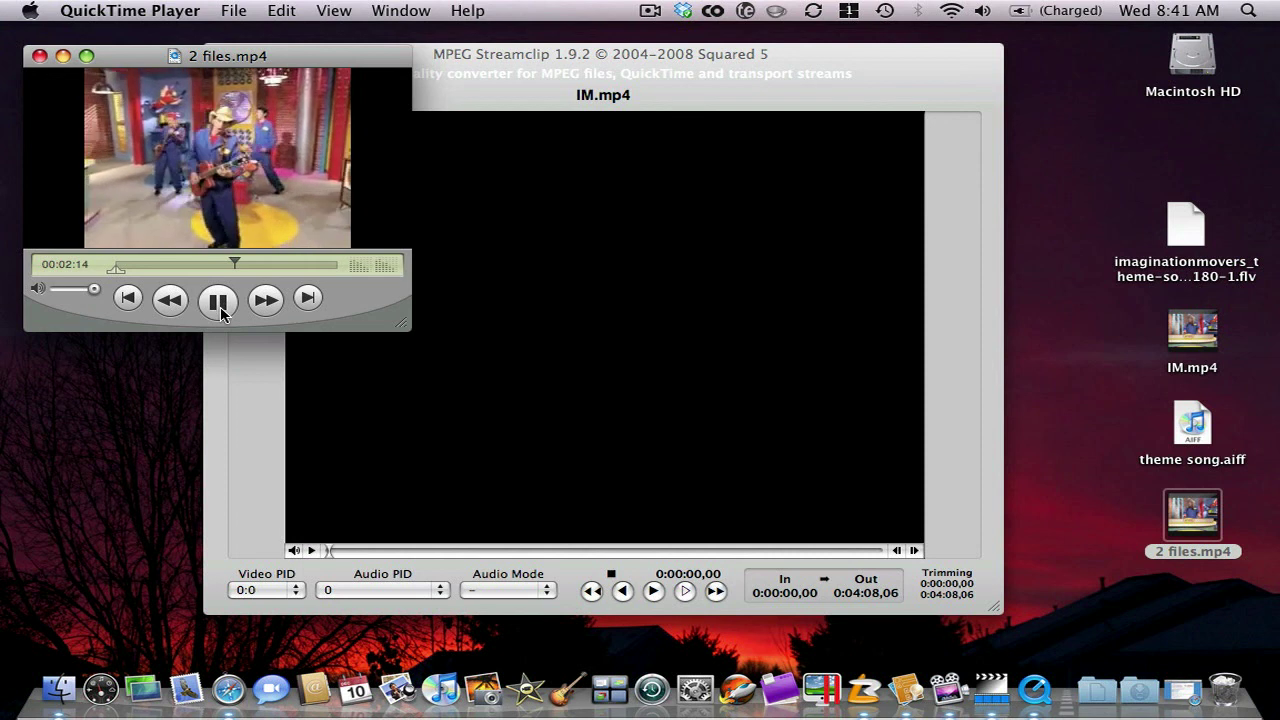
left_click(219, 301)
left_click(40, 56)
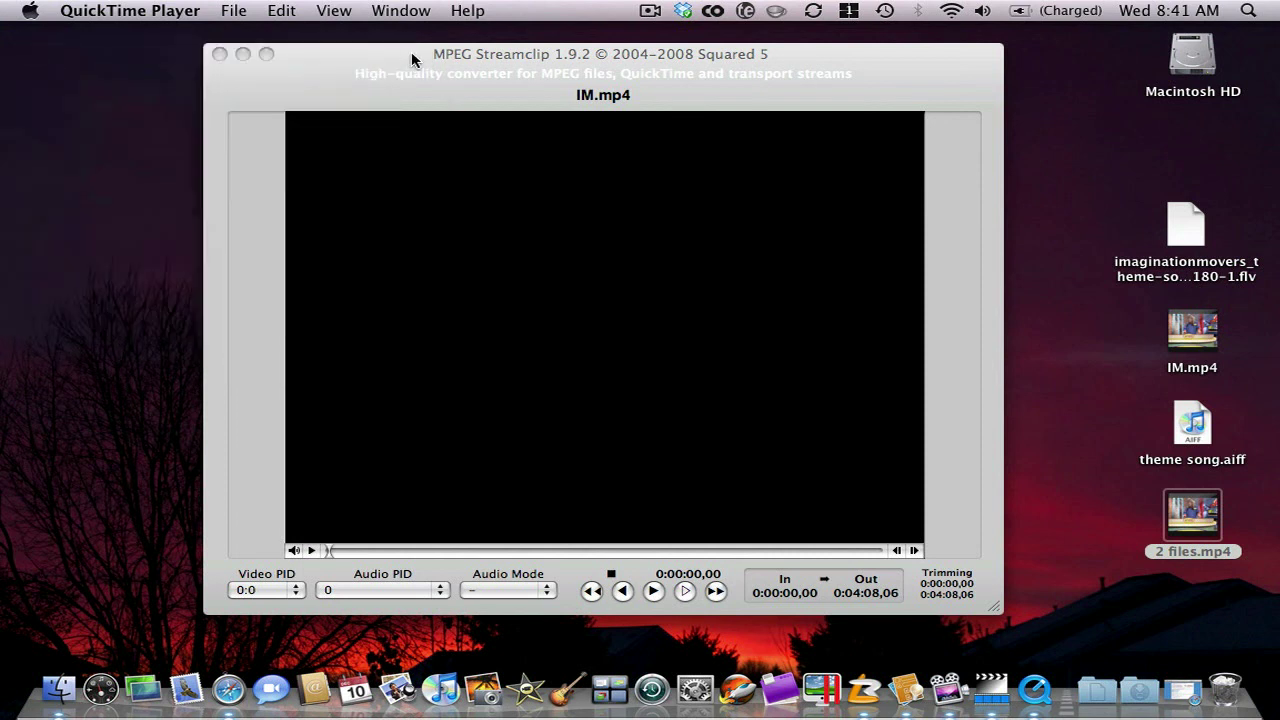
left_click(411, 58)
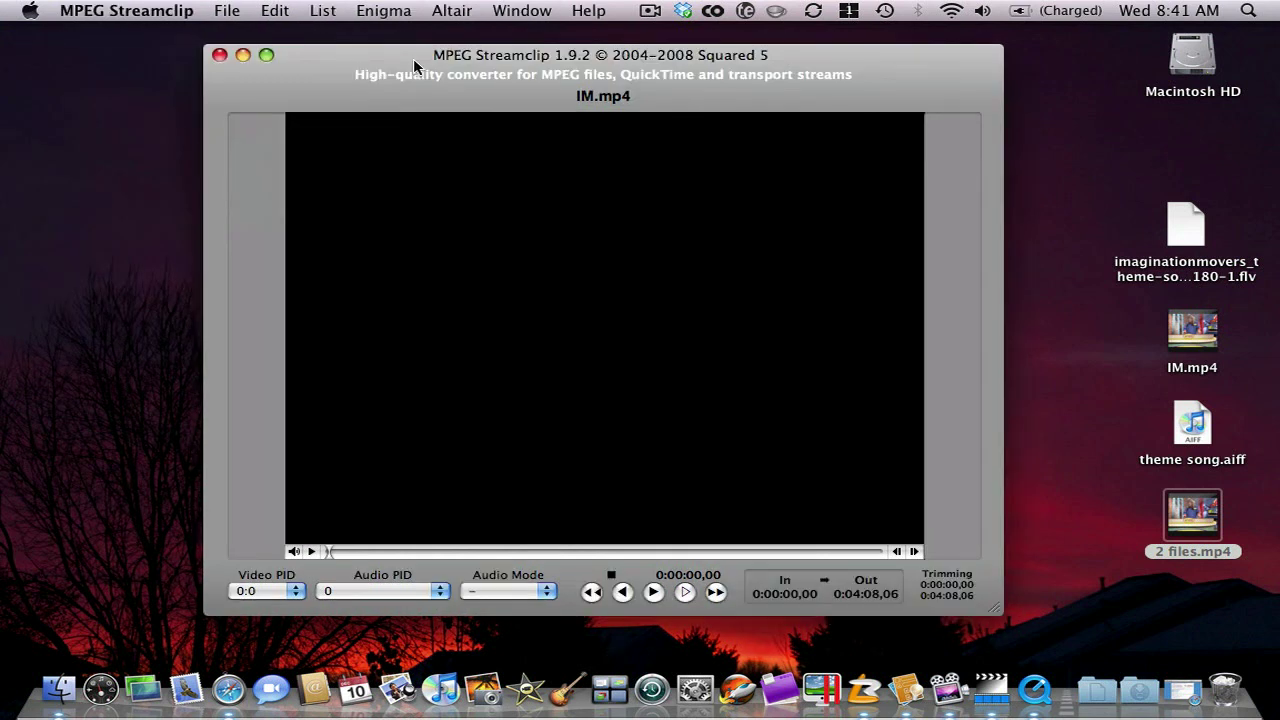